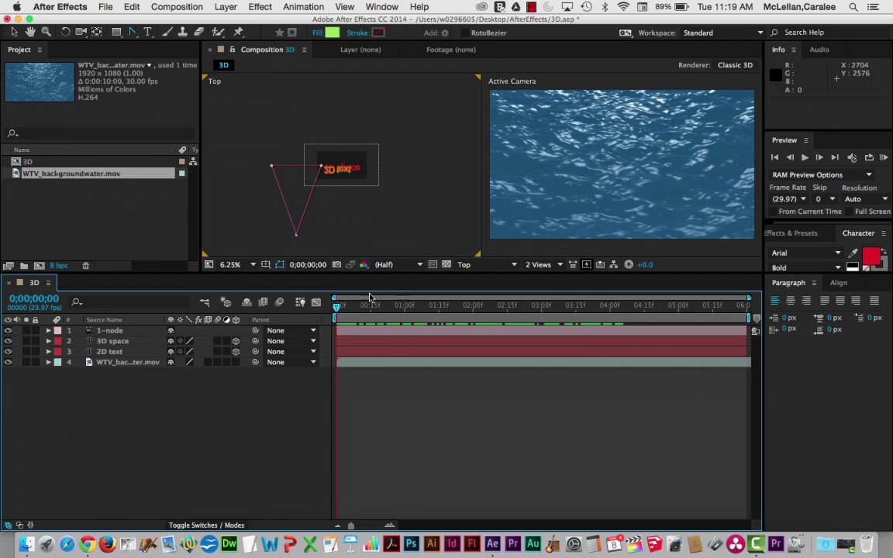
Step: Scrub the current-time indicator to 0;00;04;14, where '2D text' and '3D space' both show
drag(337, 307, 642, 304)
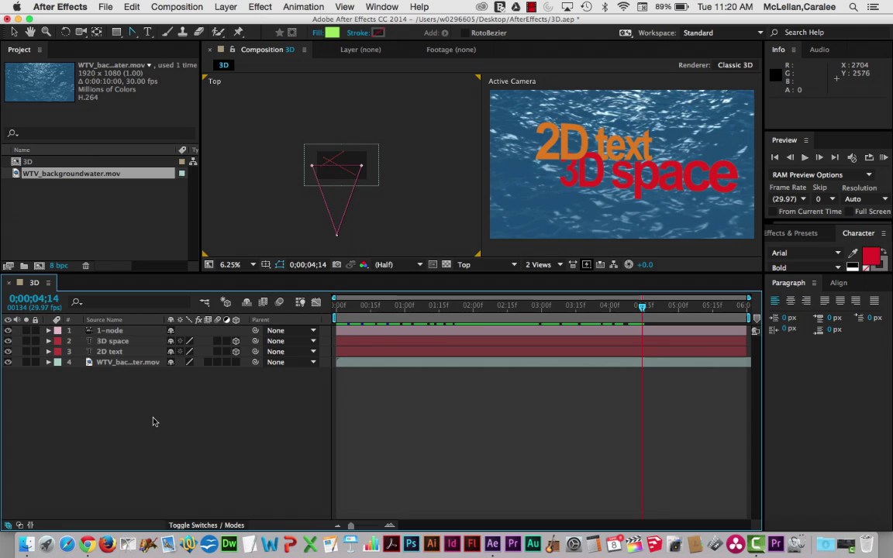
Step: Add a new light layer from the timeline context menu and name it ambient
right_click(116, 409)
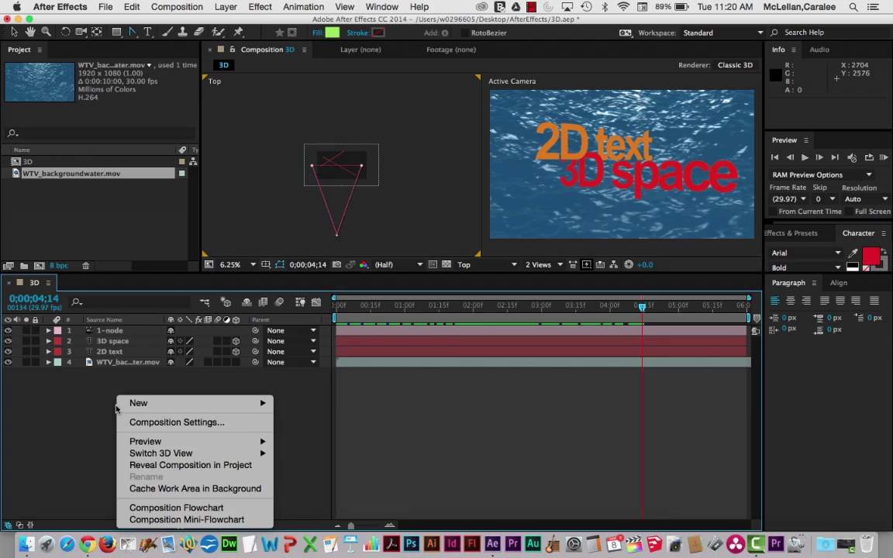
mouse_move(155, 403)
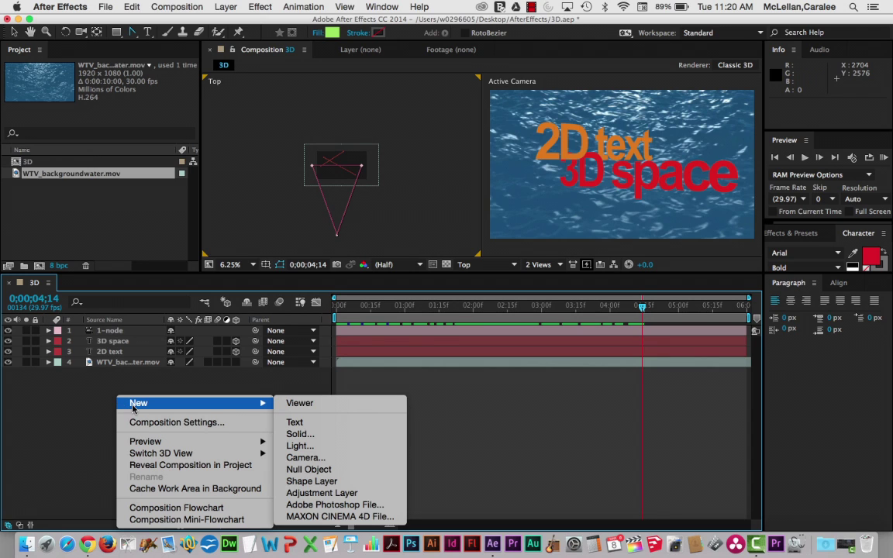
click(328, 447)
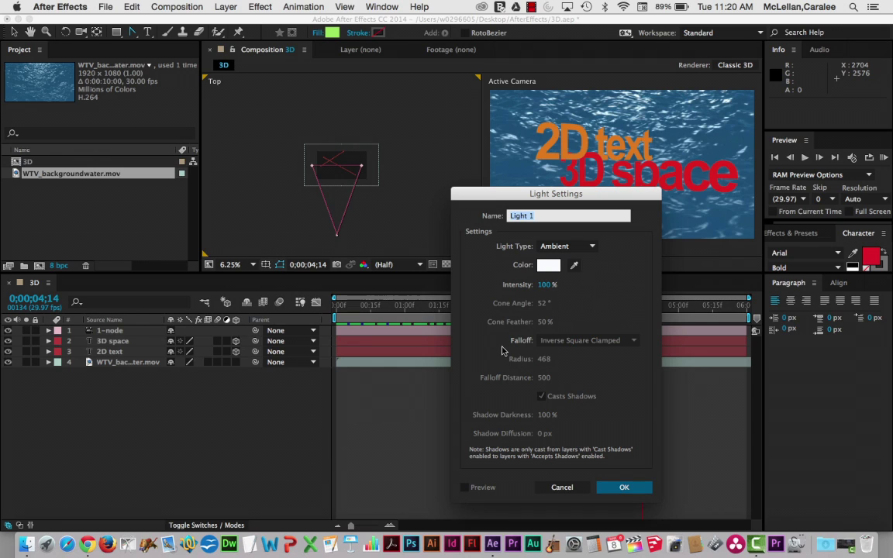
text(ambient)
Step: Give the ambient light a pale yellow colour (E0DB49) and add it to the composition
click(574, 266)
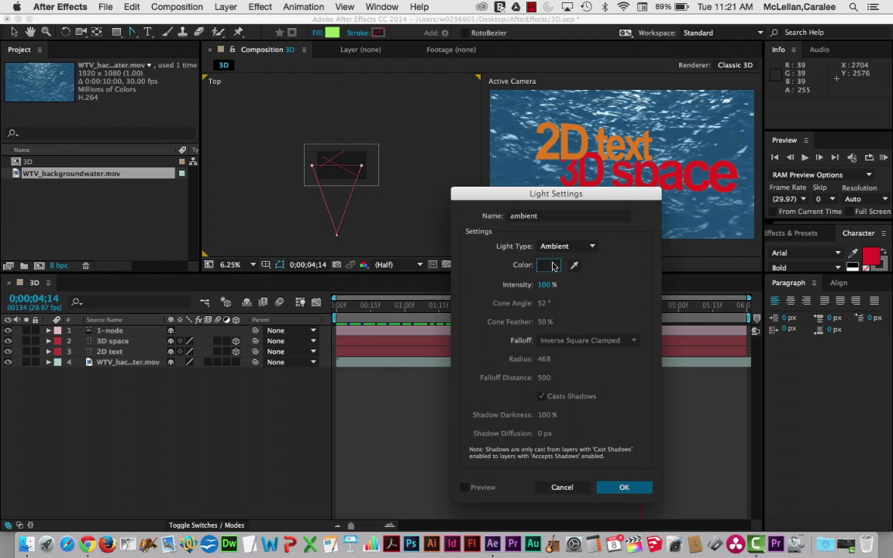
click(549, 264)
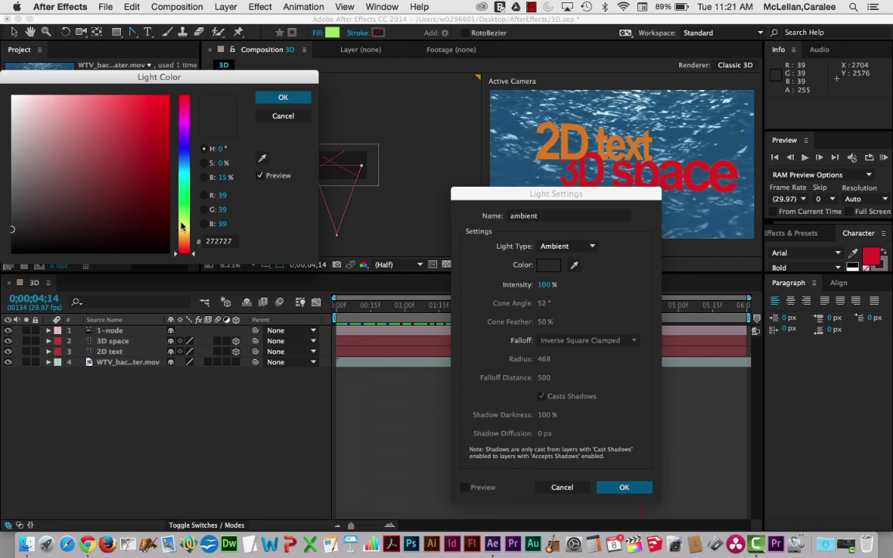
click(184, 229)
click(150, 106)
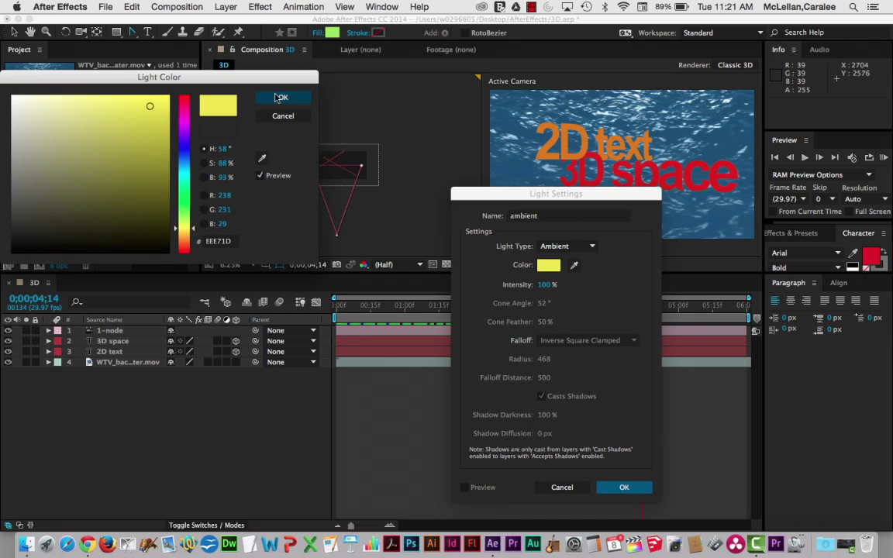
drag(153, 114, 118, 115)
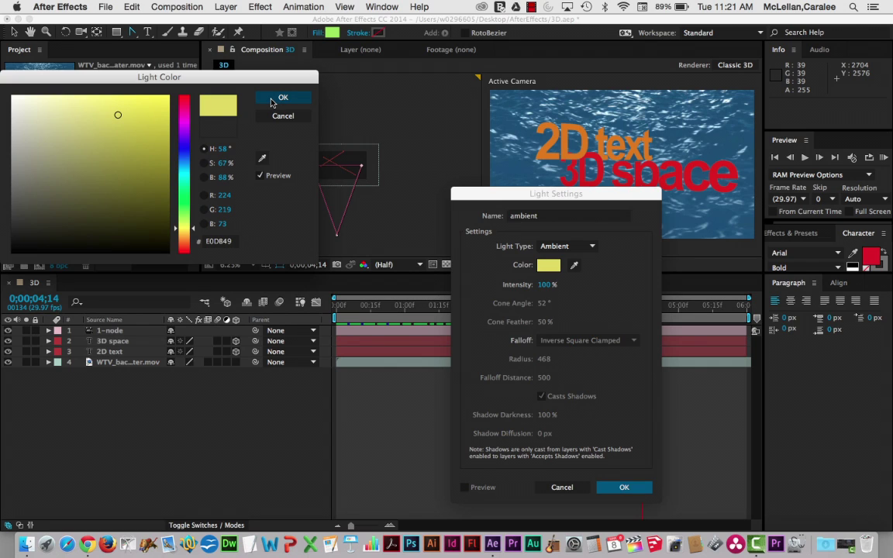
click(273, 99)
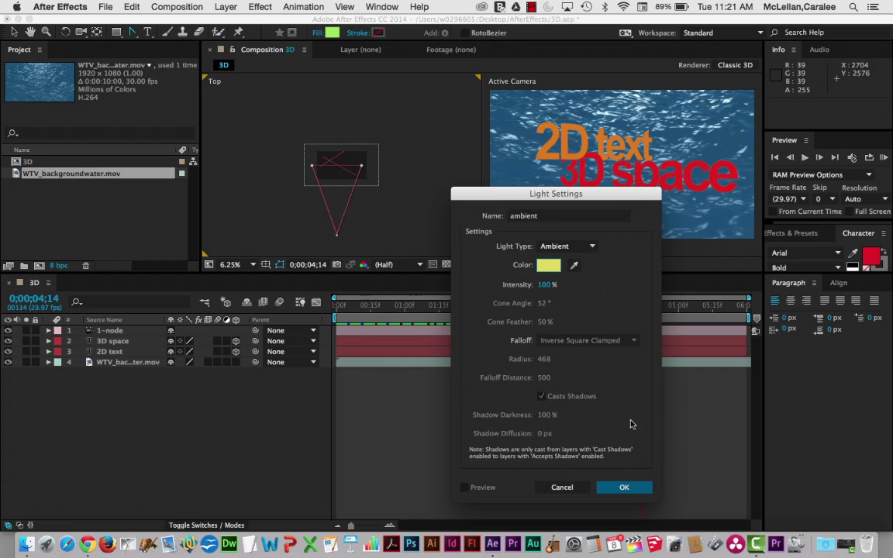
click(624, 489)
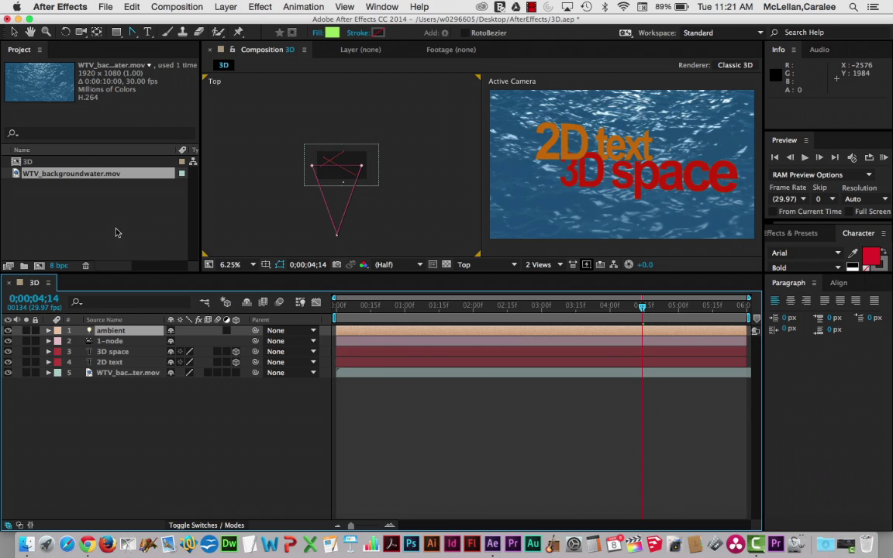
Step: Expand the ambient layer's Light Options and set Intensity to 114%
click(48, 331)
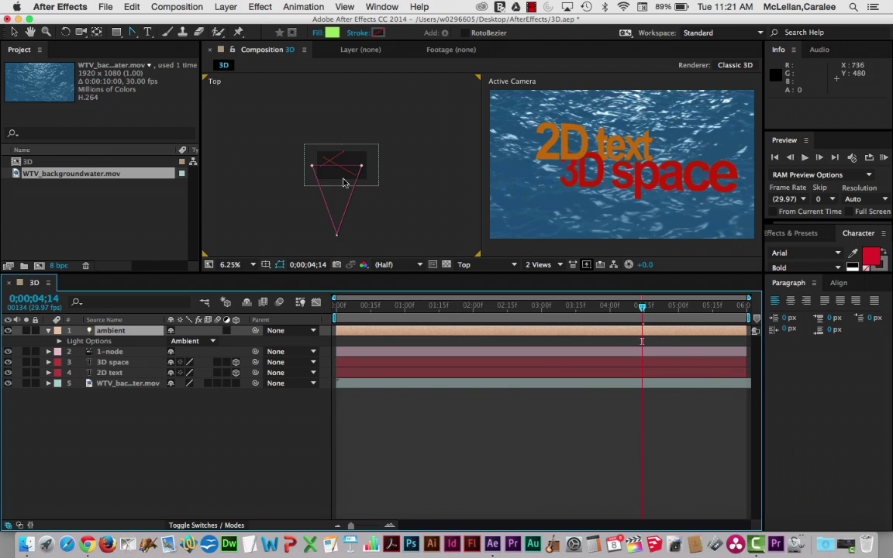
click(59, 342)
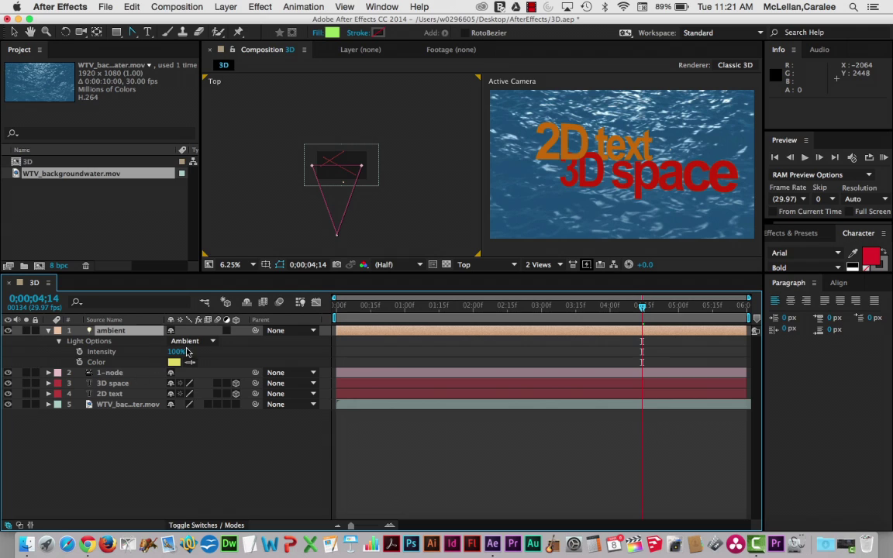
mouse_move(176, 353)
mouse_down()
mouse_move(214, 351)
mouse_move(173, 351)
mouse_up()
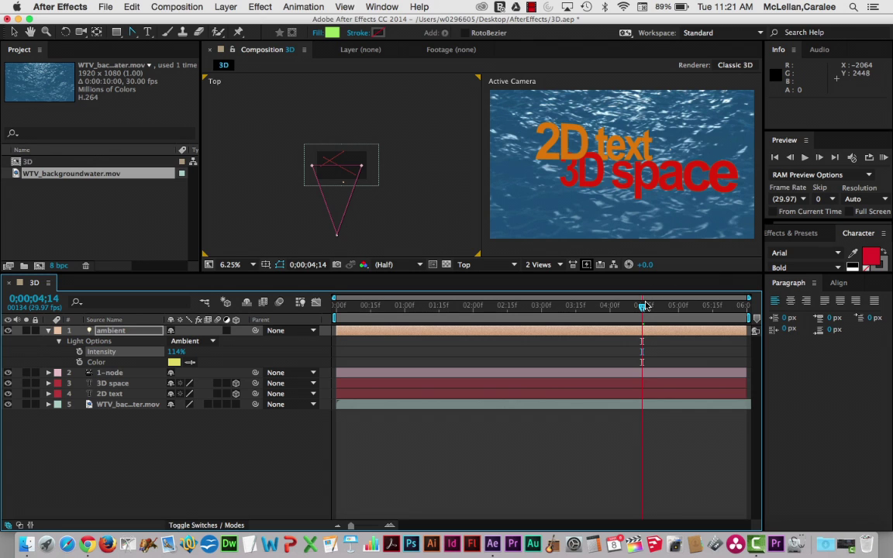
mouse_move(642, 308)
mouse_down()
mouse_move(436, 306)
mouse_move(538, 306)
mouse_move(566, 321)
mouse_move(573, 312)
mouse_move(642, 312)
mouse_up()
Step: Keyframe the ambient light's Intensity and Color at 0;00;04;14, 0;00;04;18 and 0;00;05;08, returning to 4;18
click(78, 352)
click(79, 362)
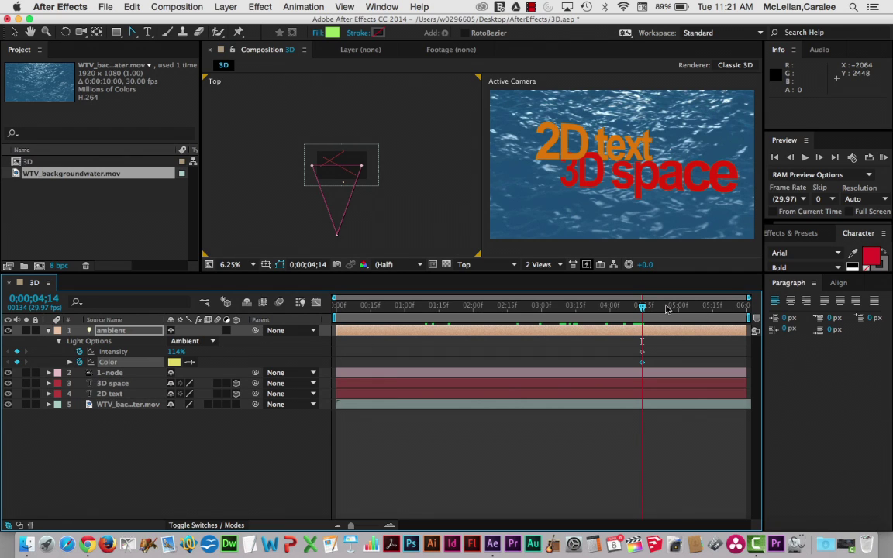
drag(642, 307, 653, 308)
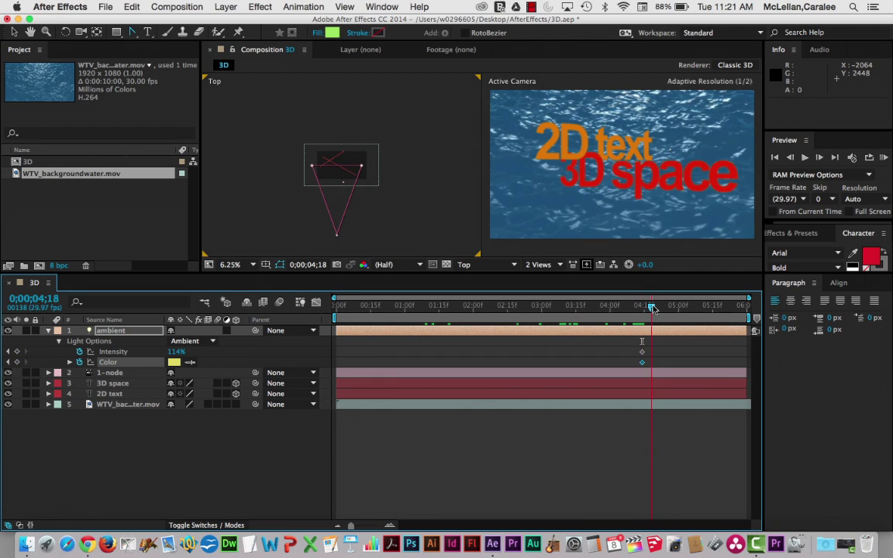
click(17, 351)
click(18, 362)
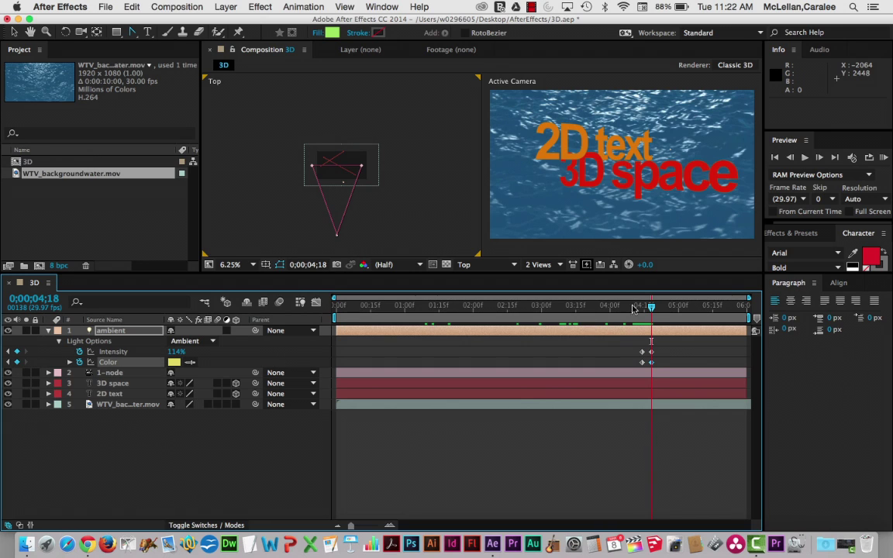
drag(651, 309, 696, 309)
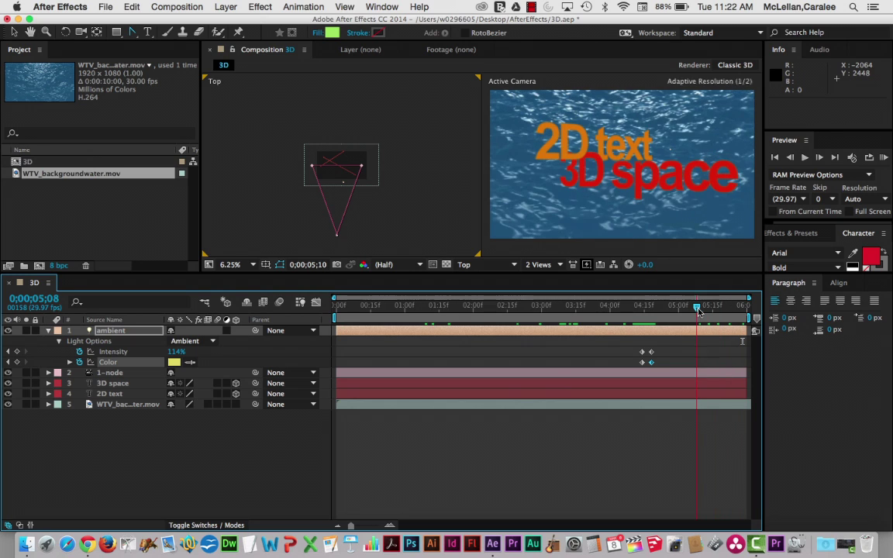
click(17, 351)
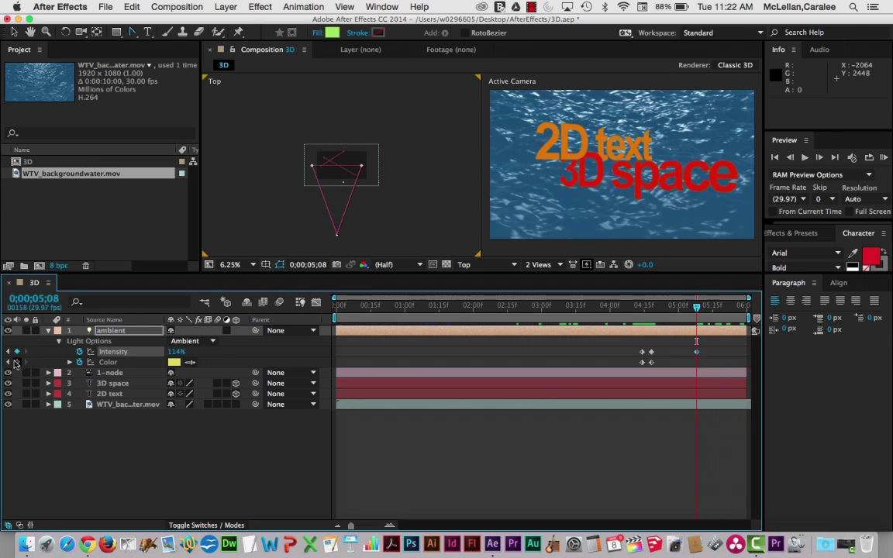
click(17, 362)
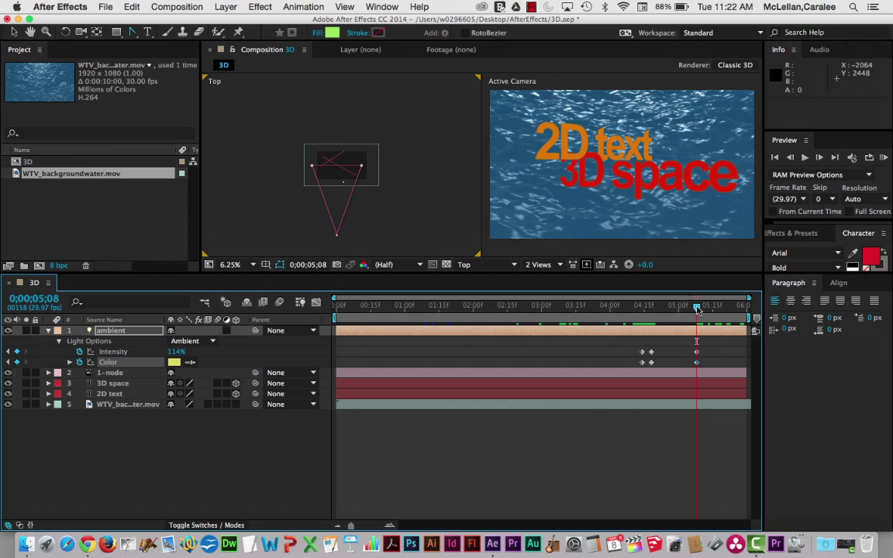
drag(697, 309, 651, 308)
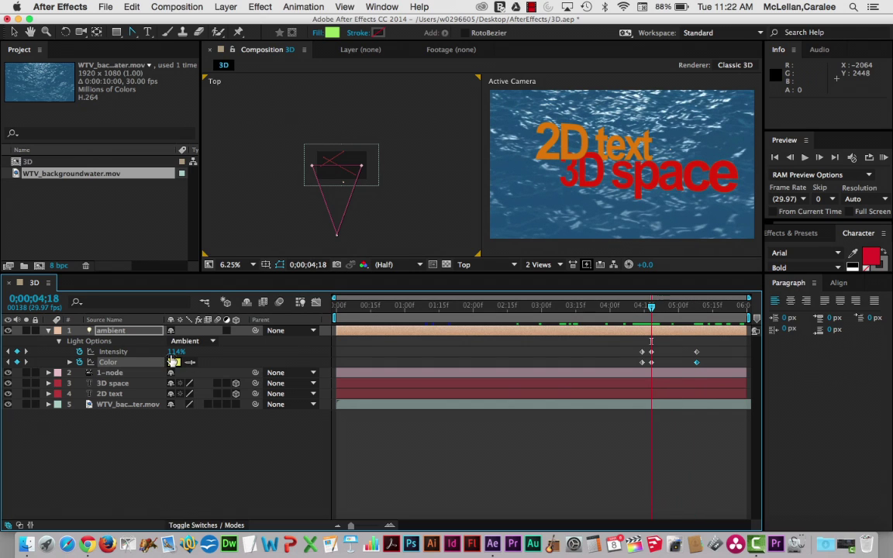
Step: At 0;00;04;18 set the ambient light to 329% intensity and purple 9A13DA
drag(176, 351, 304, 338)
click(173, 362)
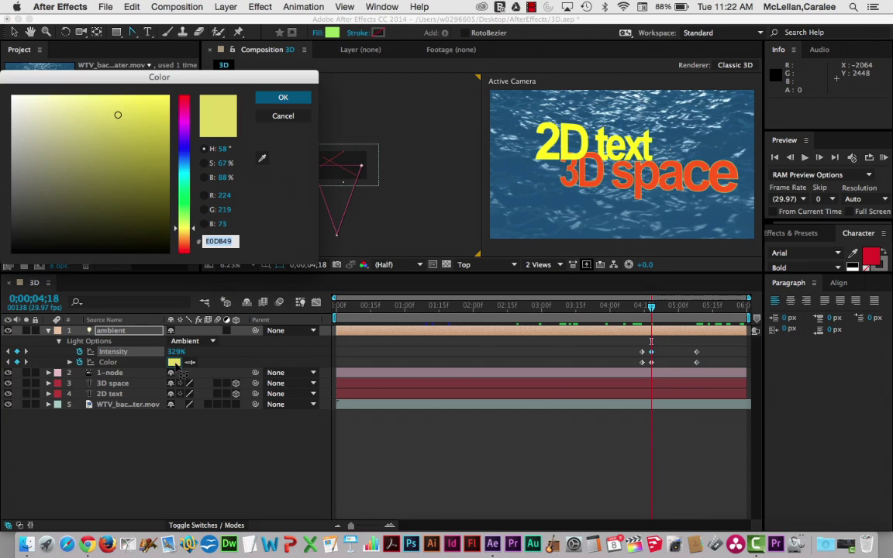
click(184, 131)
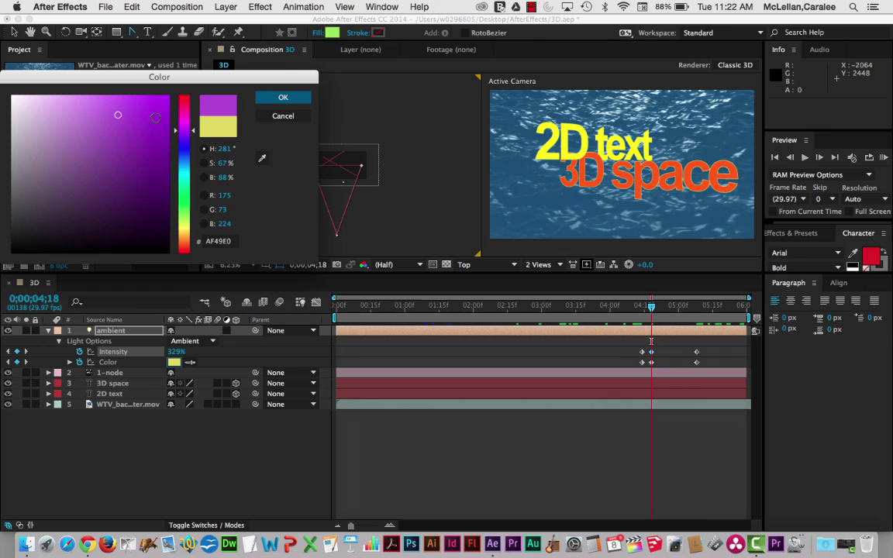
click(156, 118)
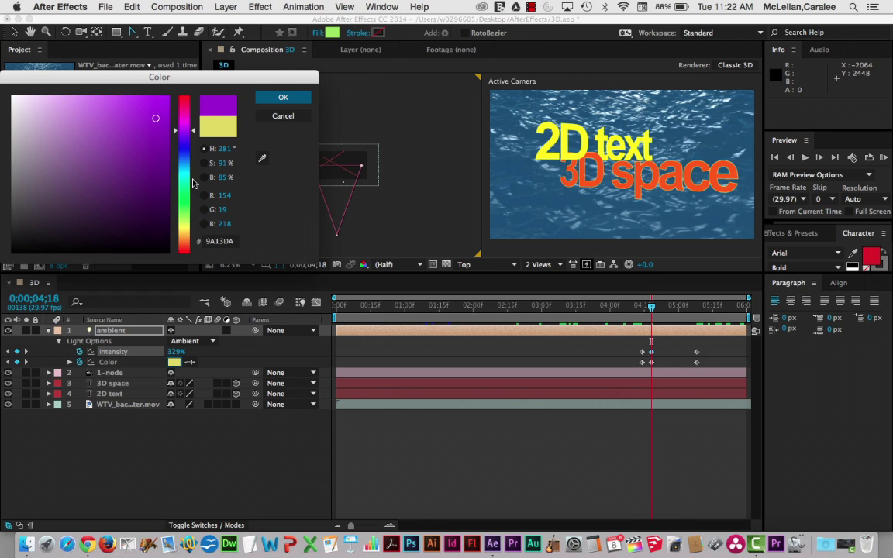
click(282, 97)
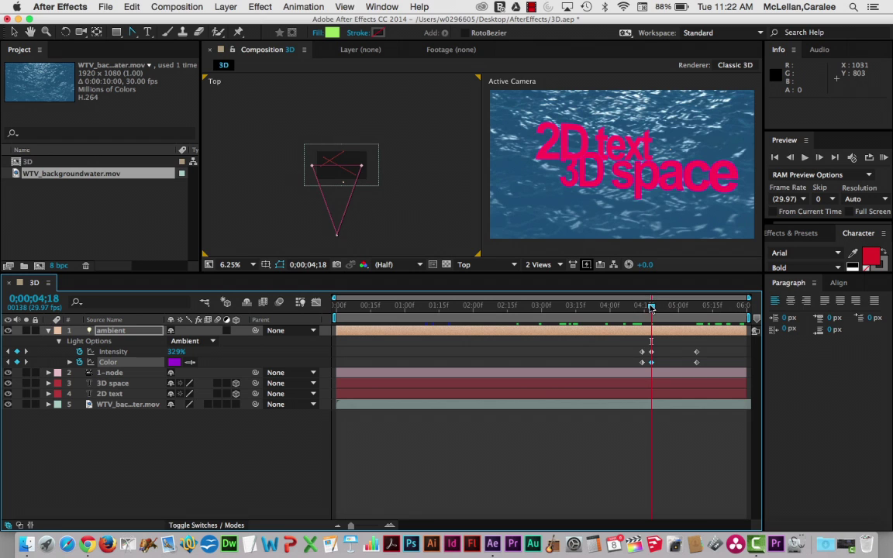
drag(651, 307, 620, 318)
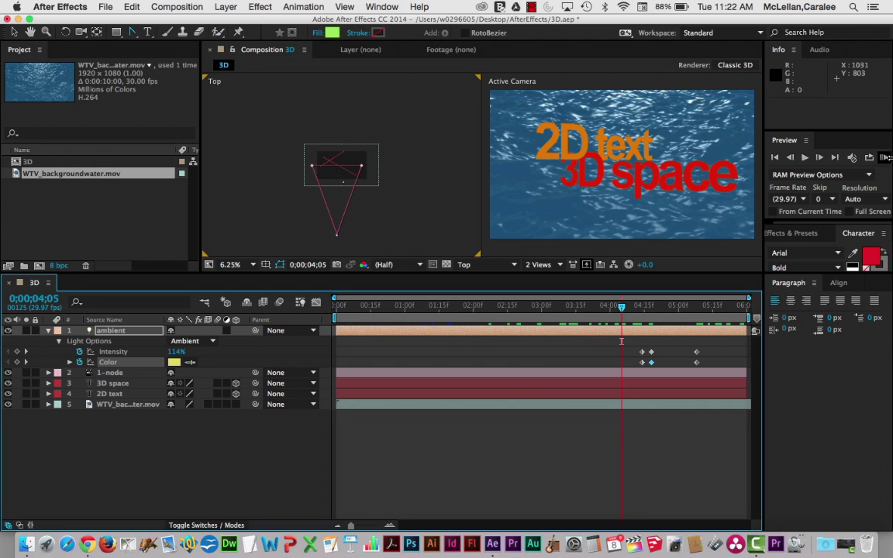
Step: RAM-preview the ambient light flash, stop playback, and select the later light keyframes
click(885, 157)
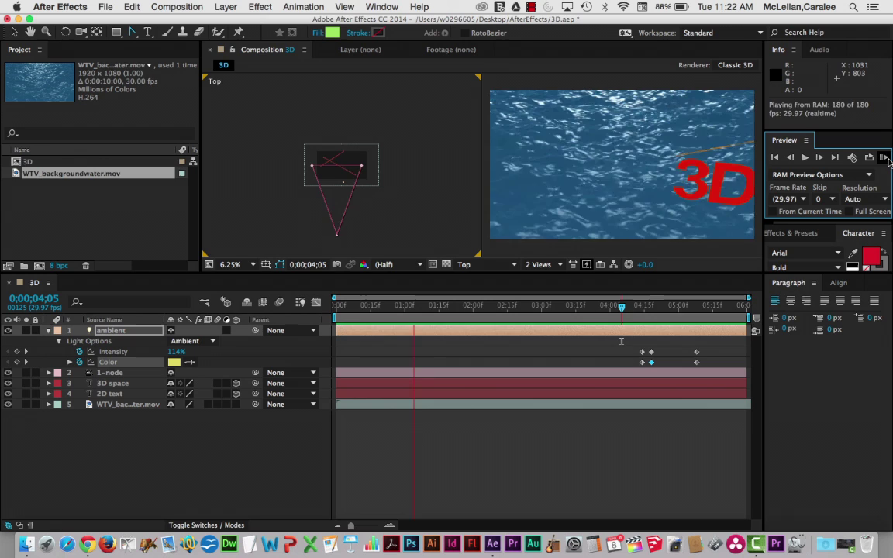
click(884, 158)
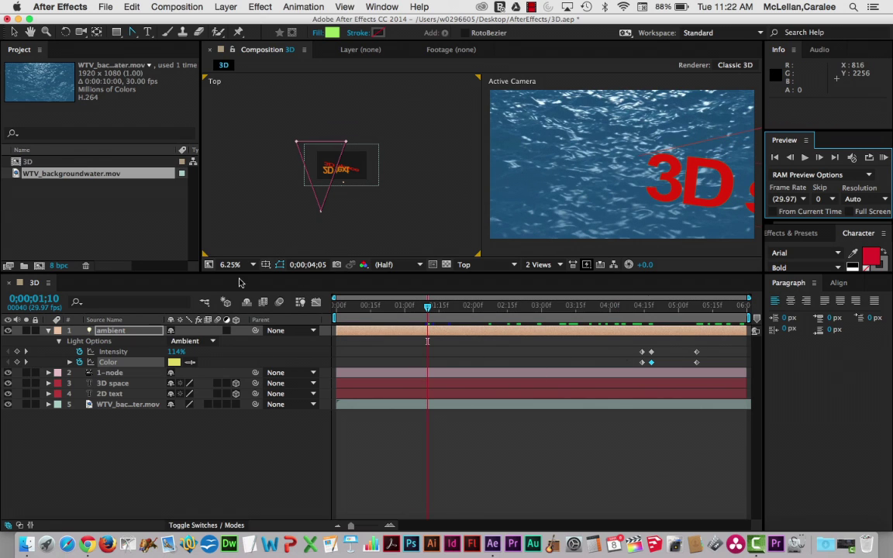
drag(651, 342, 706, 368)
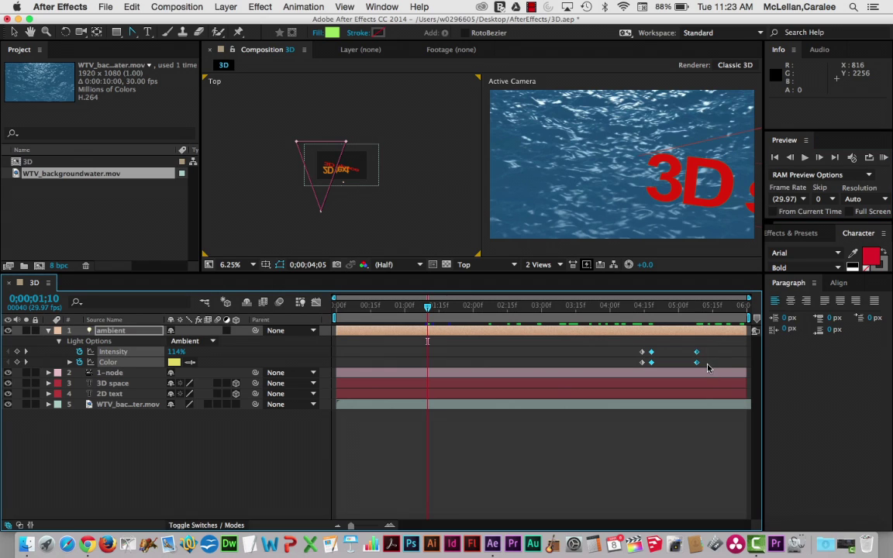
Step: Delete every Intensity and Color keyframe from the ambient light
key(Delete)
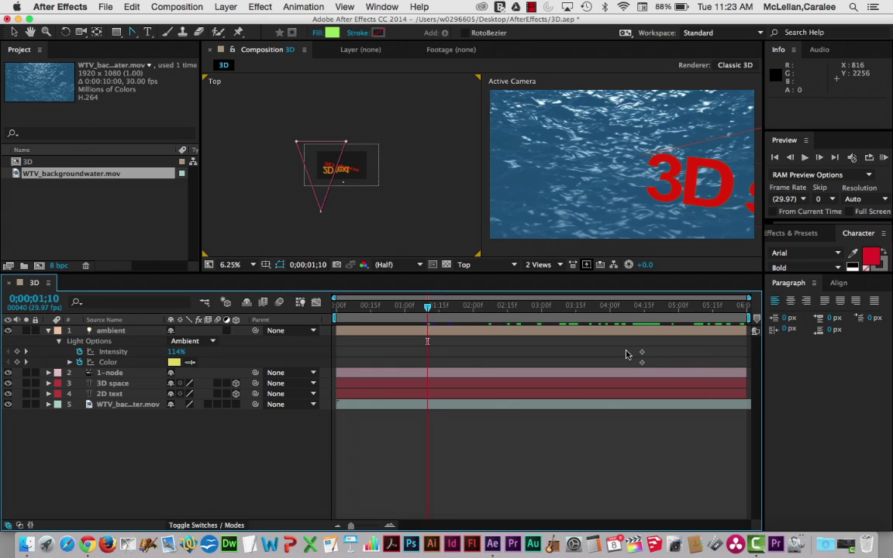
drag(626, 350, 657, 370)
key(Delete)
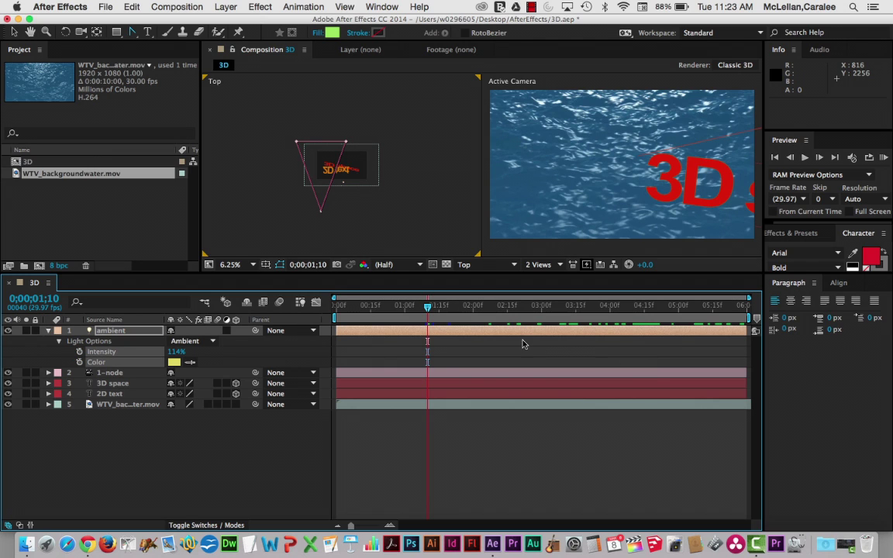
drag(427, 307, 572, 305)
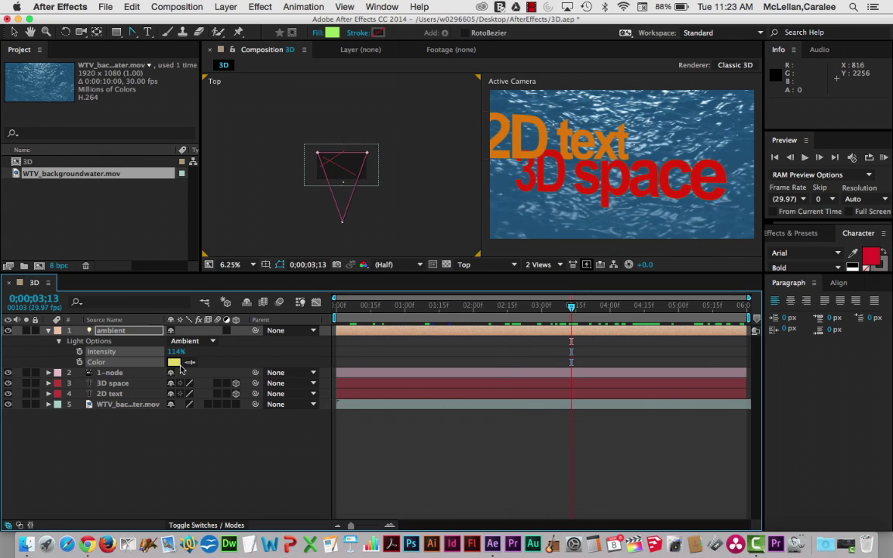
Step: Toggle the WTV_backgroundwater layer's 3D switch repeatedly to compare lit and flat water
click(235, 404)
click(235, 404)
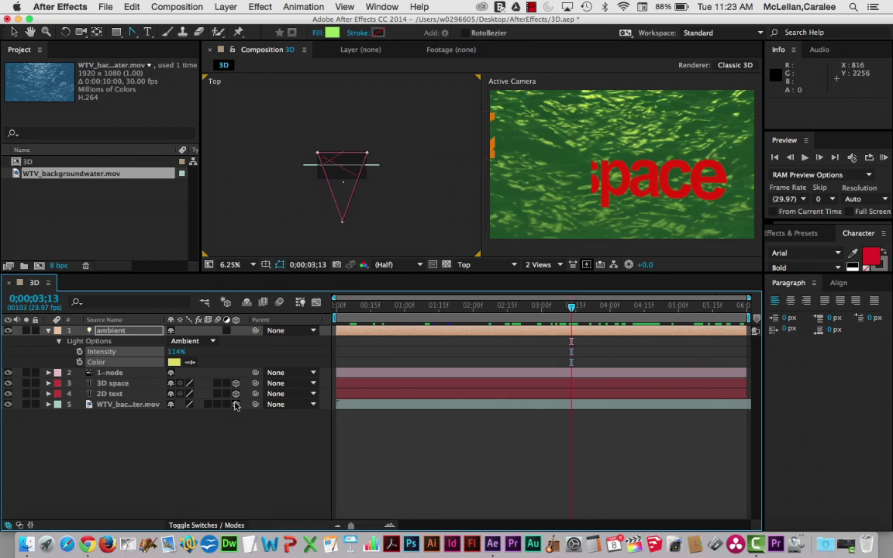
click(235, 405)
click(235, 405)
click(236, 405)
click(236, 405)
click(236, 404)
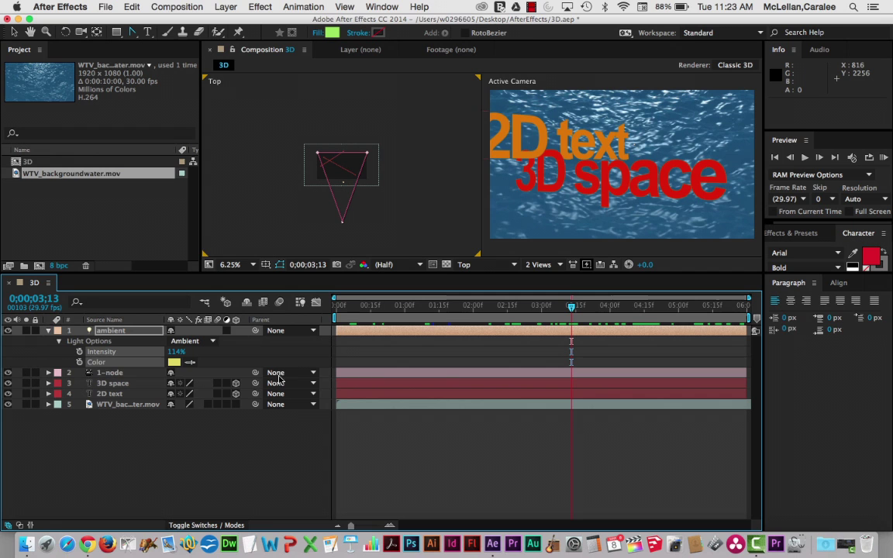
Step: Review the animation with the water lit in 3D, then leave the layer flat
drag(572, 309, 544, 323)
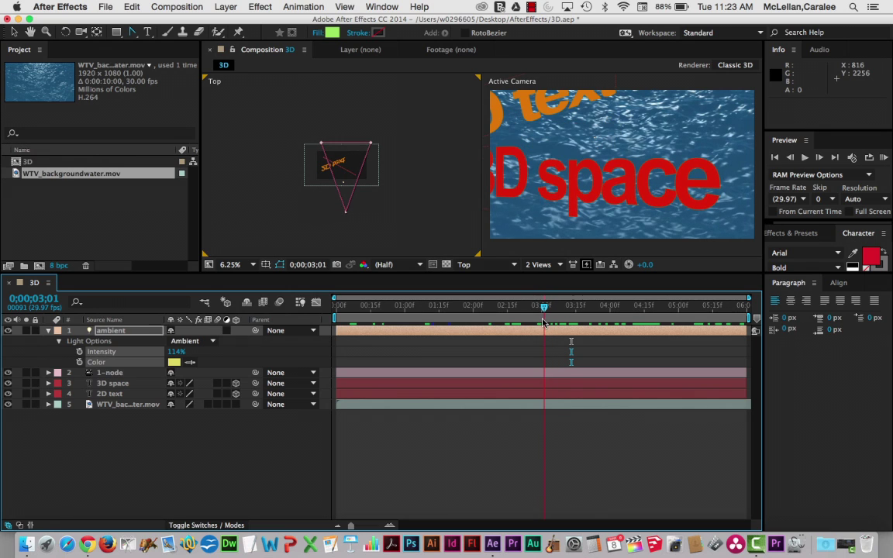
click(236, 404)
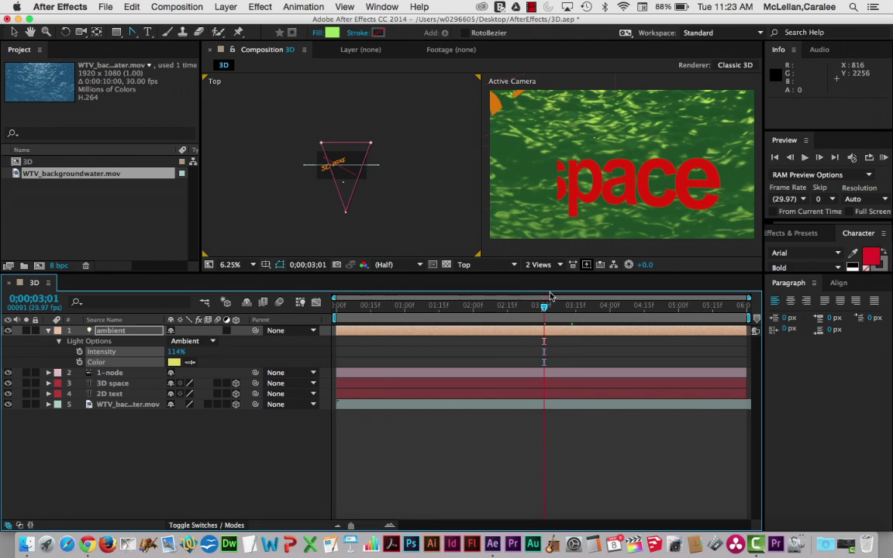
drag(546, 307, 435, 326)
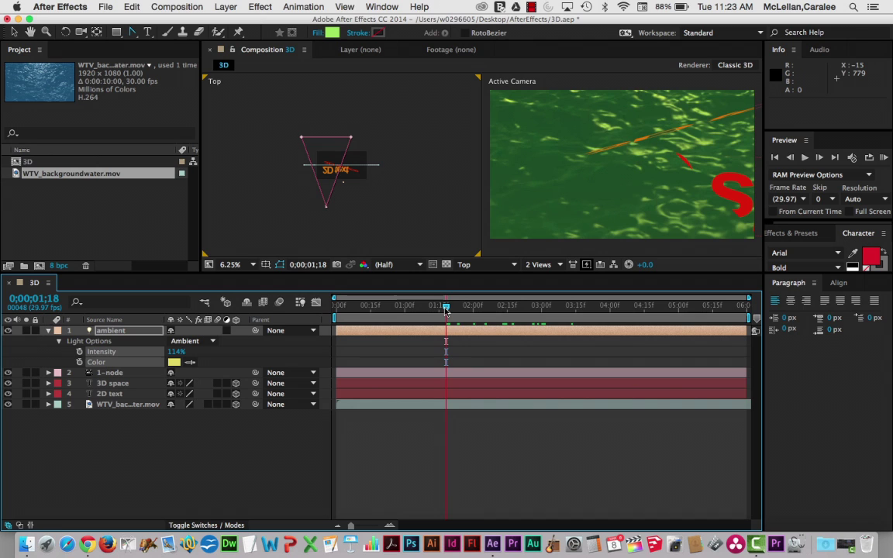
drag(446, 308, 516, 307)
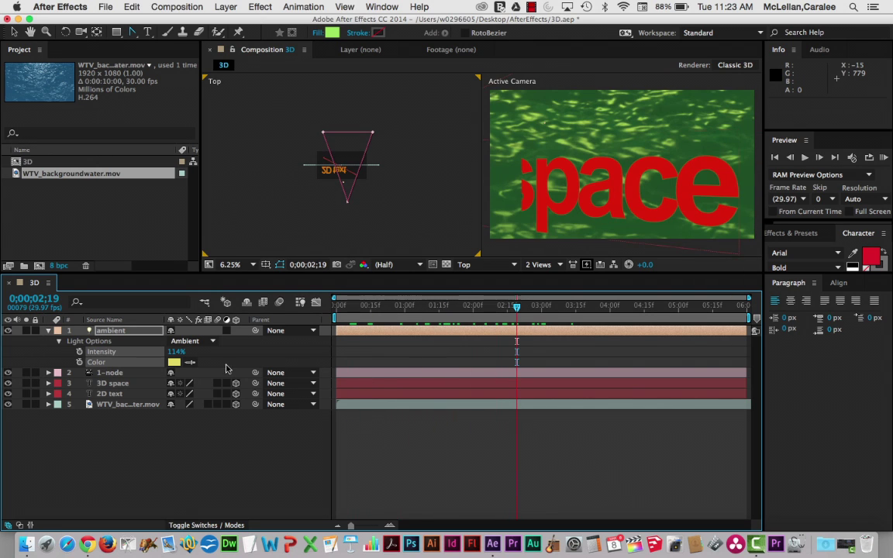
click(236, 403)
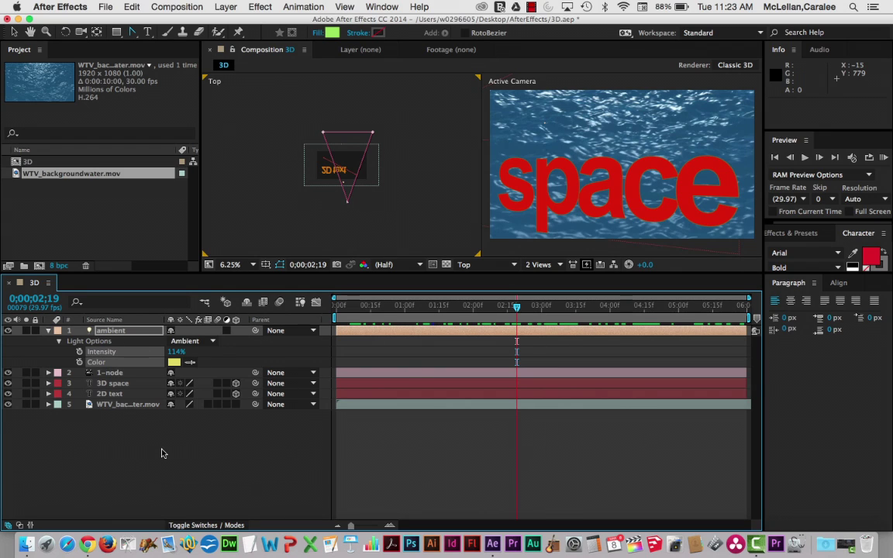
Step: Create a new light layer and name it spot
right_click(163, 396)
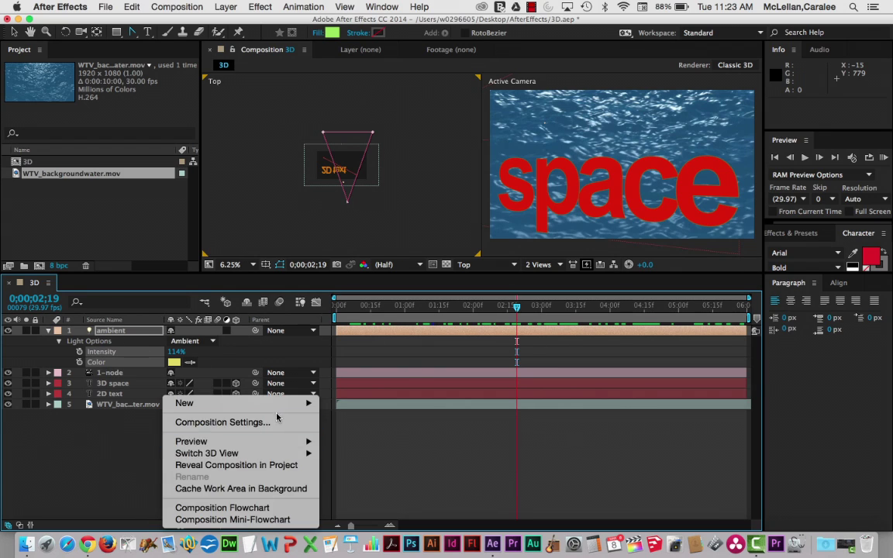
mouse_move(261, 404)
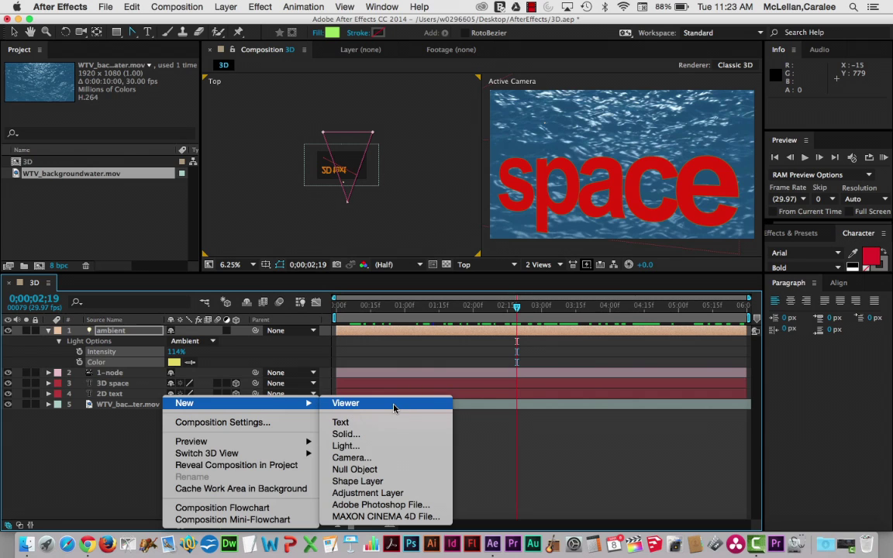
click(382, 446)
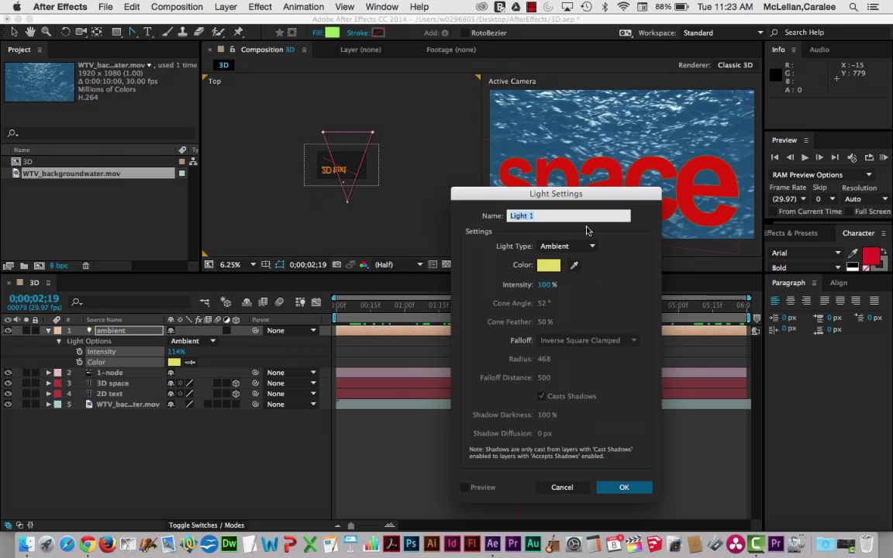
click(574, 264)
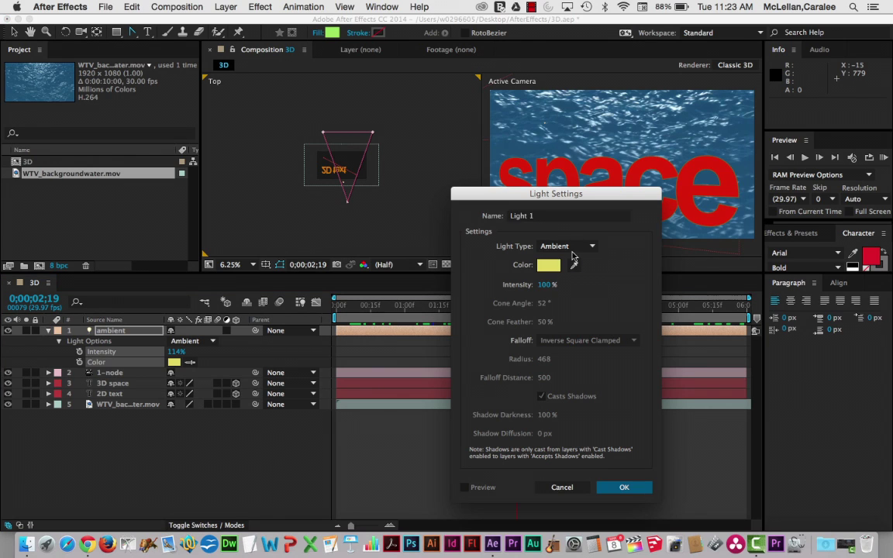
click(514, 216)
text(s)
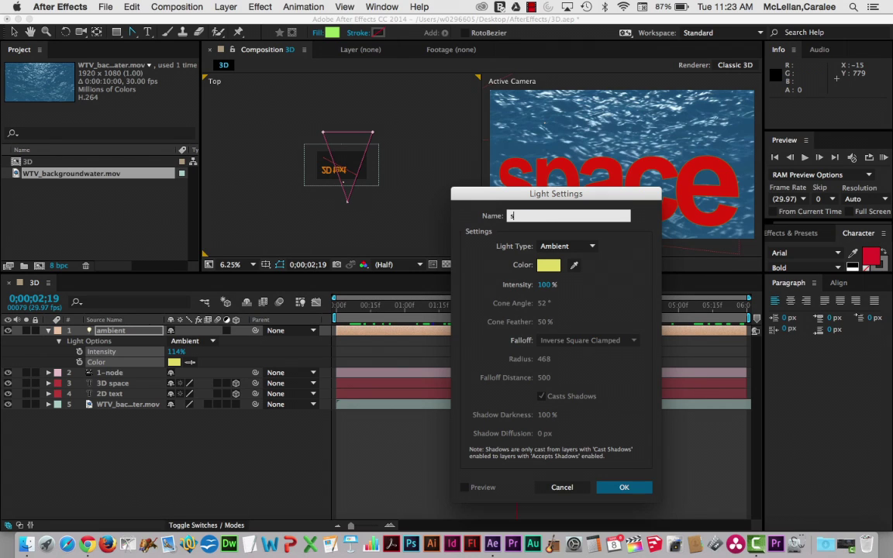
text(pot)
Step: Set the light type to Spot with a deep blue colour 116493
click(566, 245)
click(576, 270)
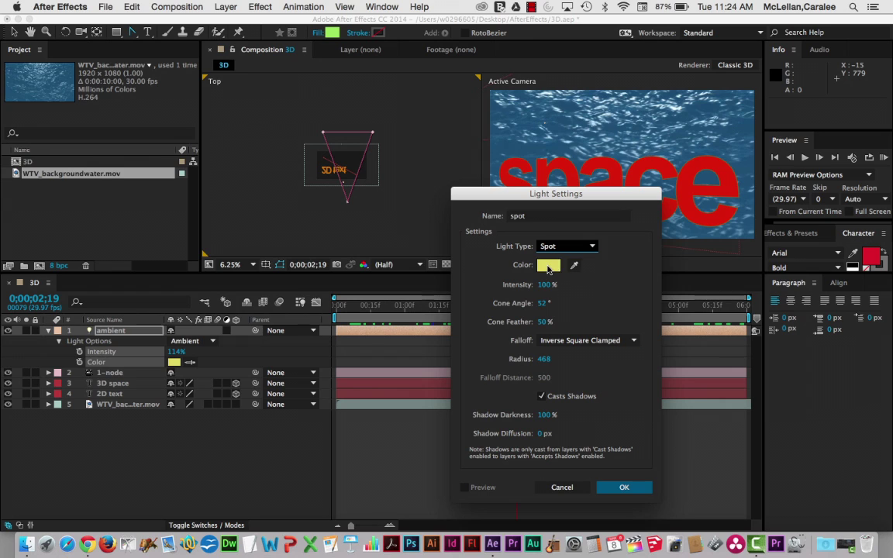
click(548, 266)
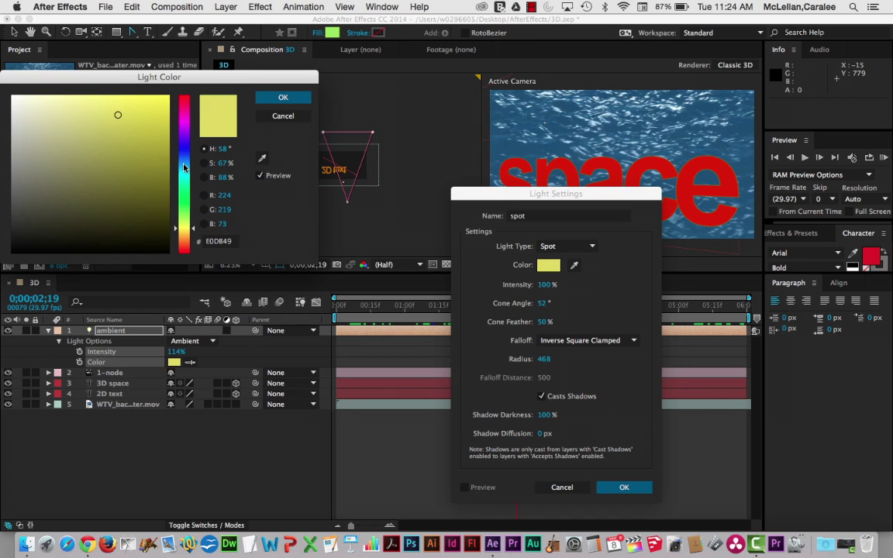
click(184, 164)
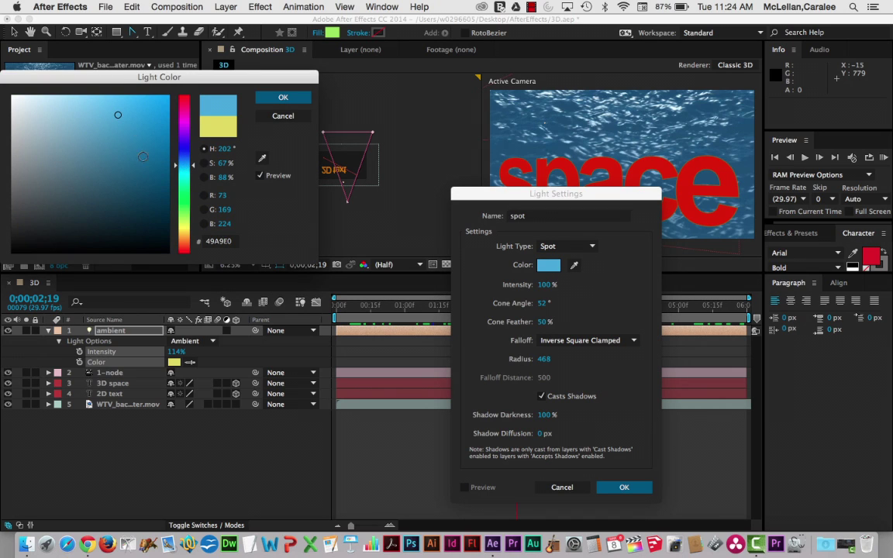
click(269, 100)
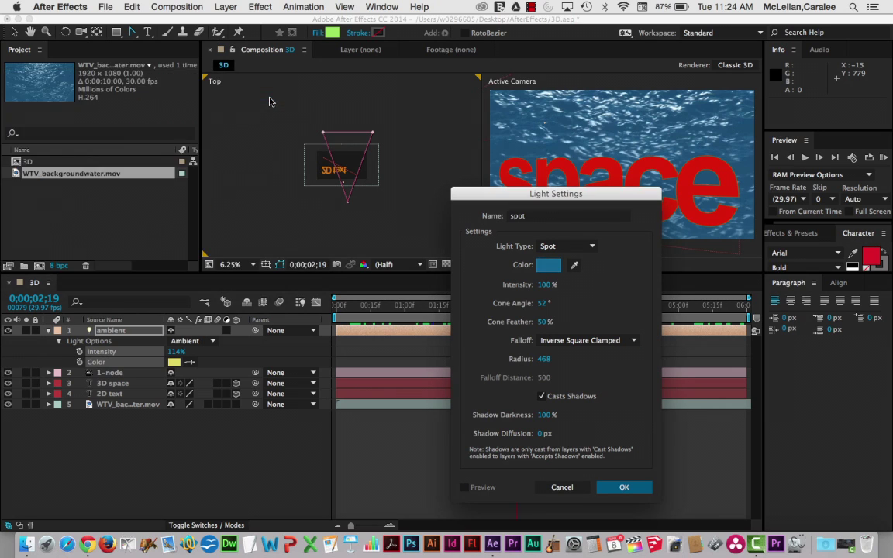
Step: Set the new spot light's intensity to 100%
click(547, 285)
text(411)
click(547, 286)
text(100)
click(574, 308)
Step: Increase the spotlight radius and falloff distance, with falloff set to Smooth
drag(543, 359, 568, 362)
click(589, 341)
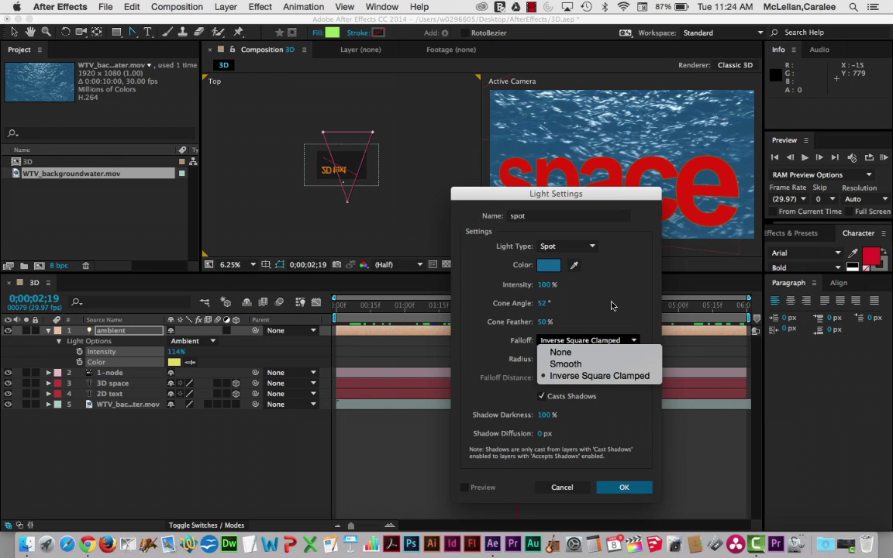
click(625, 273)
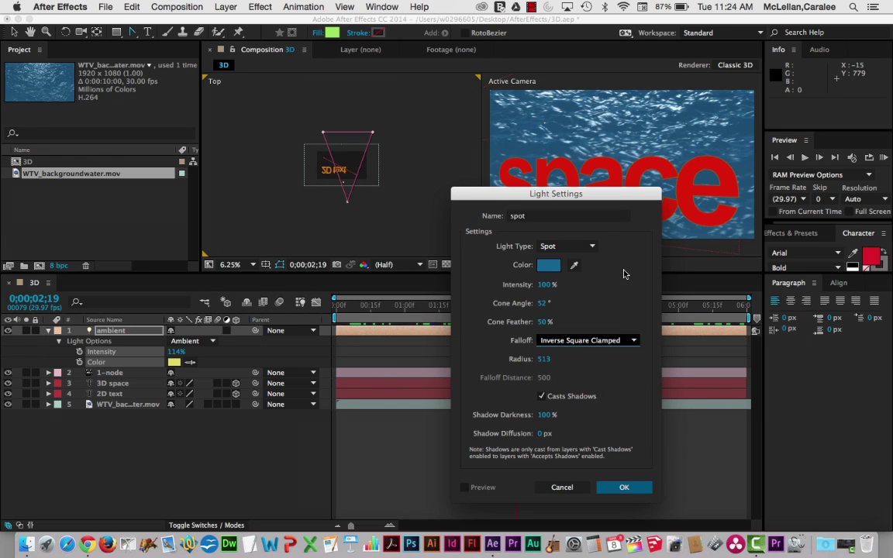
mouse_move(543, 363)
mouse_down()
mouse_move(561, 358)
mouse_move(551, 359)
mouse_up()
click(581, 343)
click(551, 363)
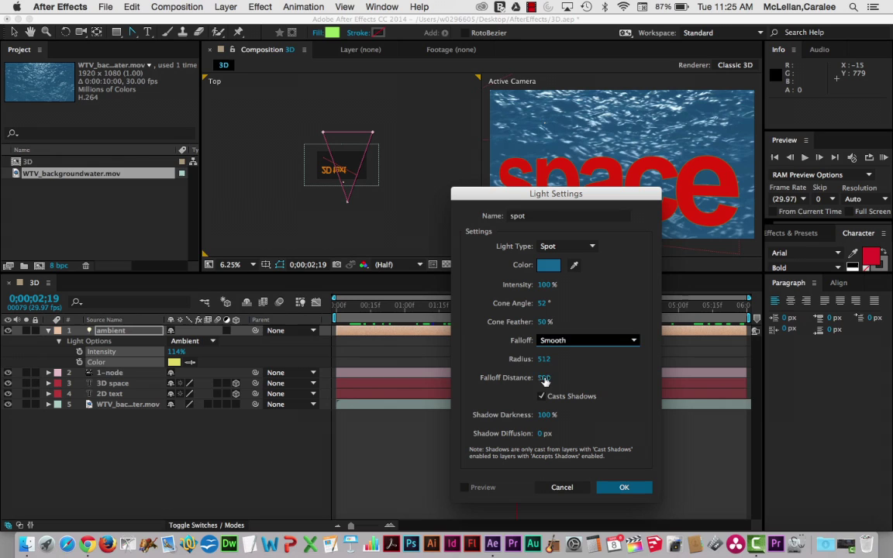
drag(545, 380, 565, 377)
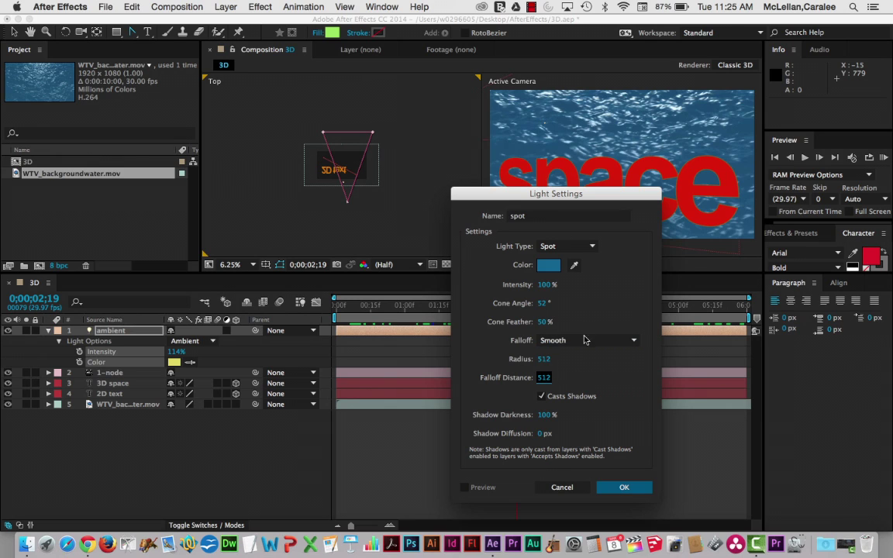
click(577, 341)
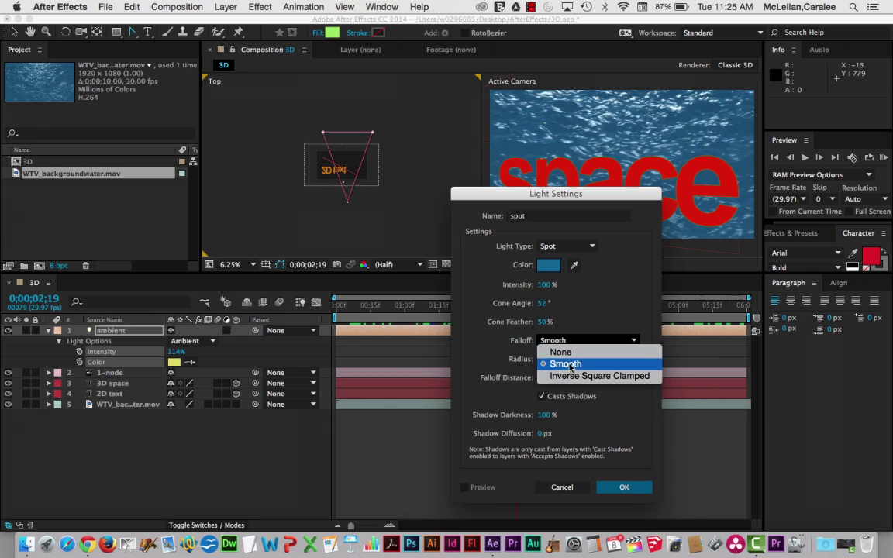
click(618, 432)
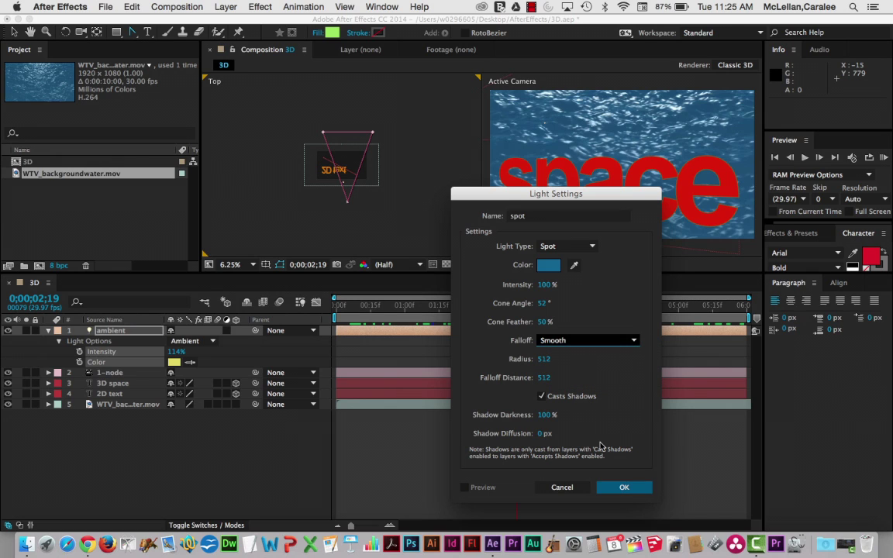
Step: Set shadow diffusion to 20 px and shadow darkness to 75%, then create the light
click(542, 433)
text(12)
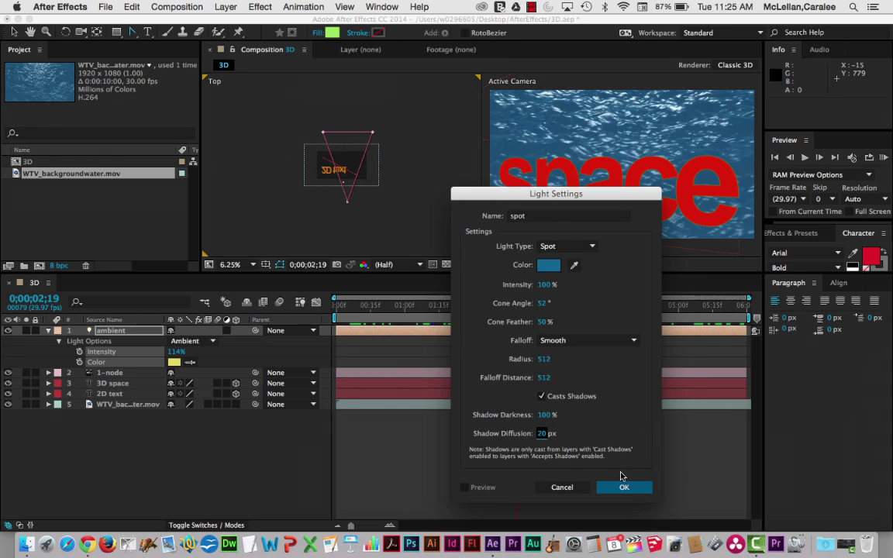
click(543, 414)
text(84)
click(622, 487)
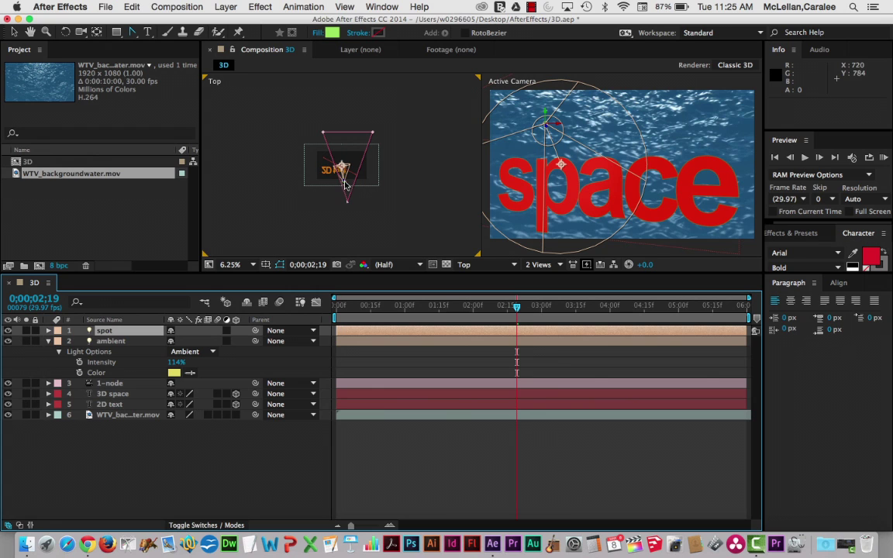
Step: At 3;19, drag the spot light below the title to position 647.9, 620.4, −636.4
drag(344, 184, 348, 190)
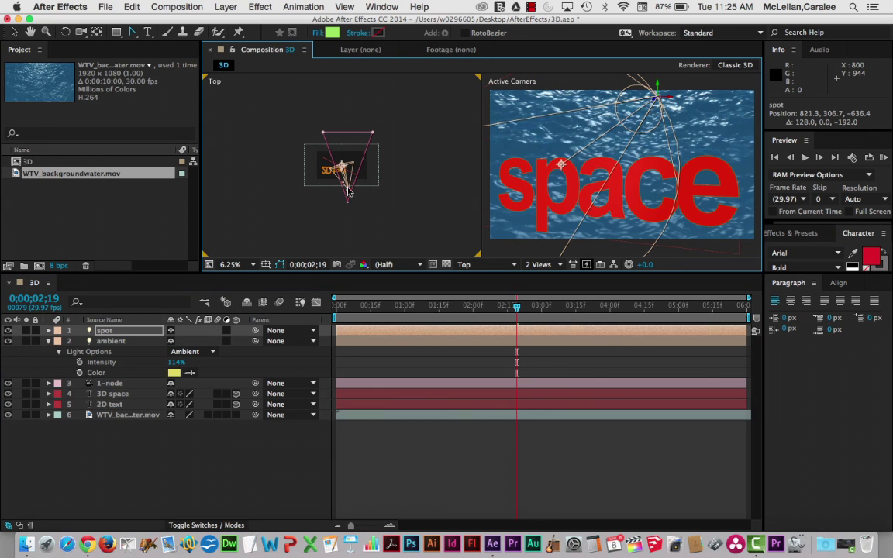
click(262, 288)
key(super+Right)
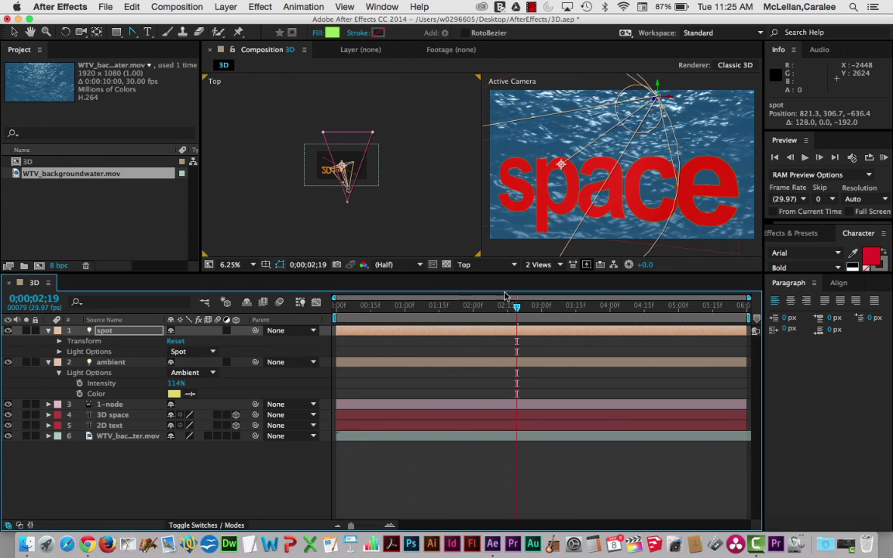
drag(517, 308, 584, 310)
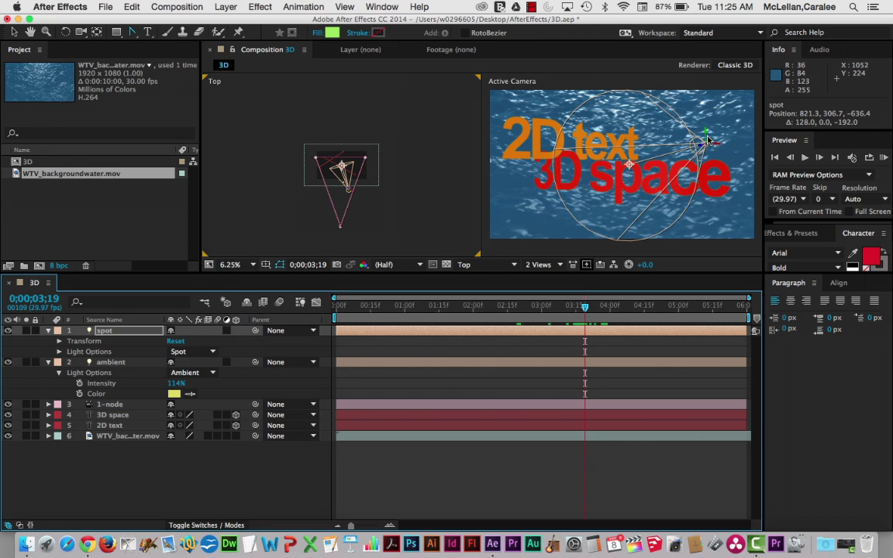
drag(706, 140, 640, 265)
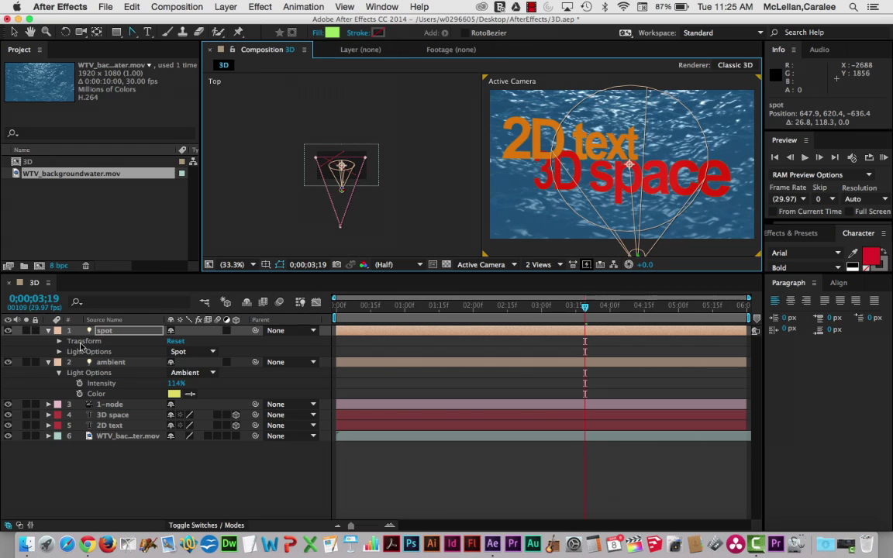
Step: Try a depth position of 0 for the spot light, then undo it
click(59, 341)
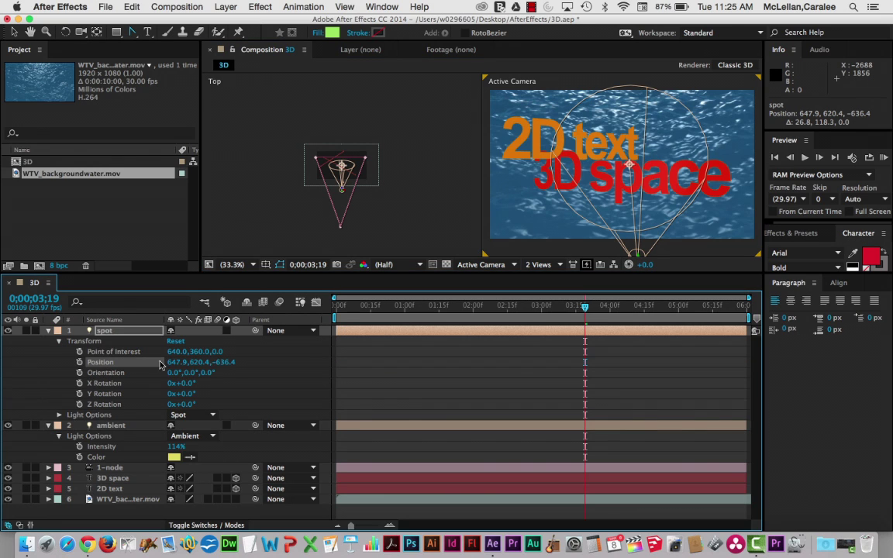
drag(225, 368, 225, 369)
click(225, 364)
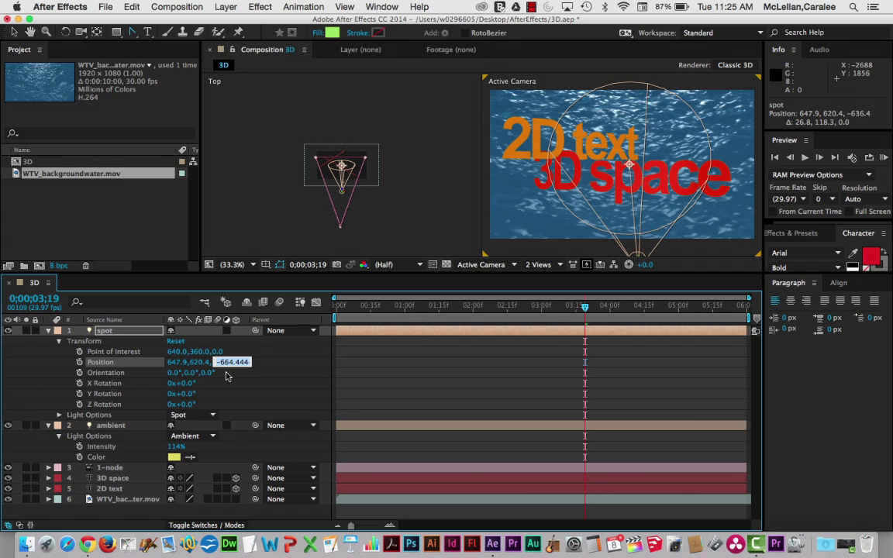
text(0)
key(Return)
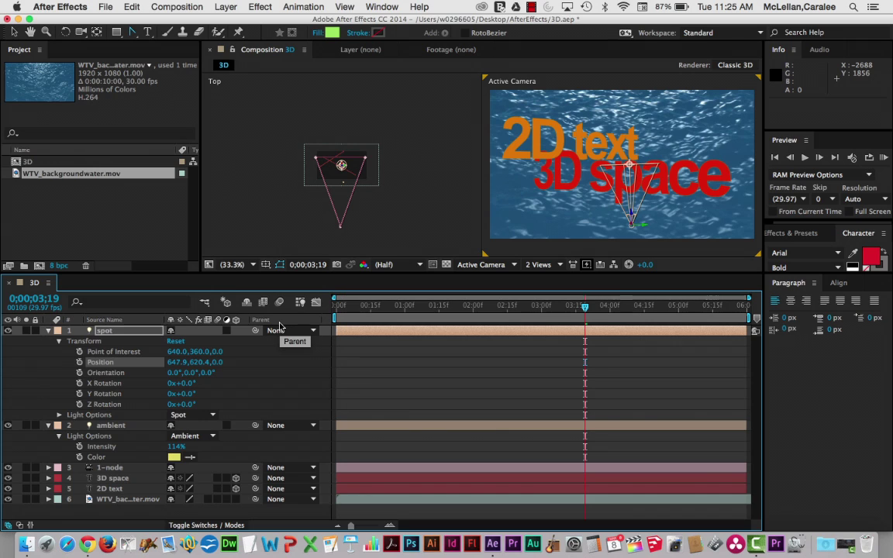
key(super+z)
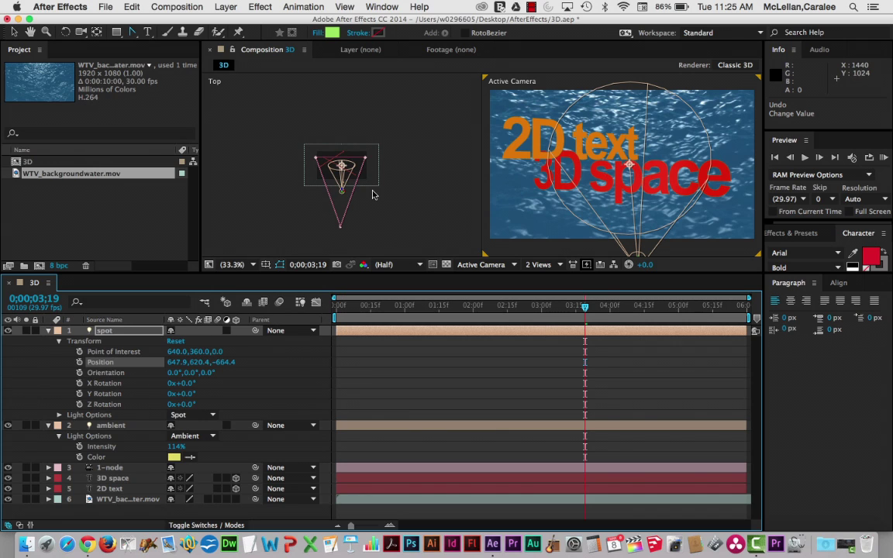
scroll(372, 193, up, 5)
scroll(373, 195, down, 5)
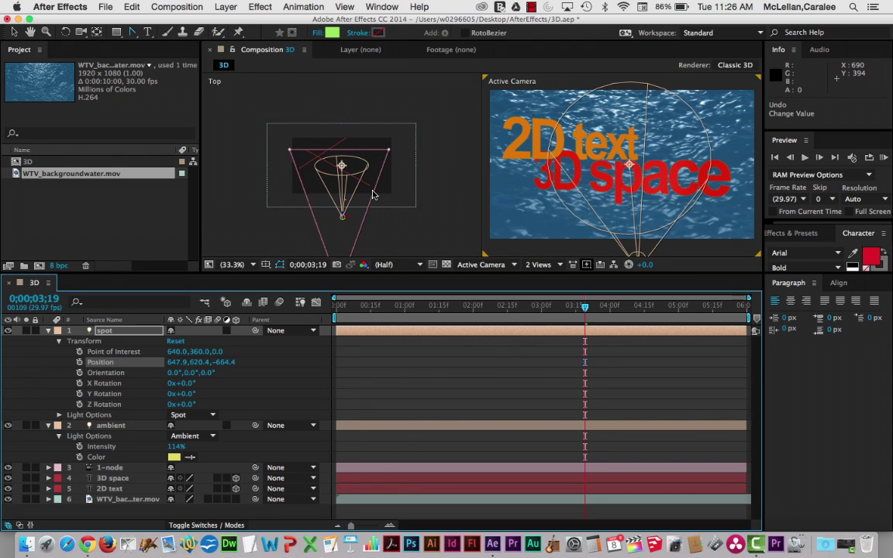
scroll(361, 176, up, 5)
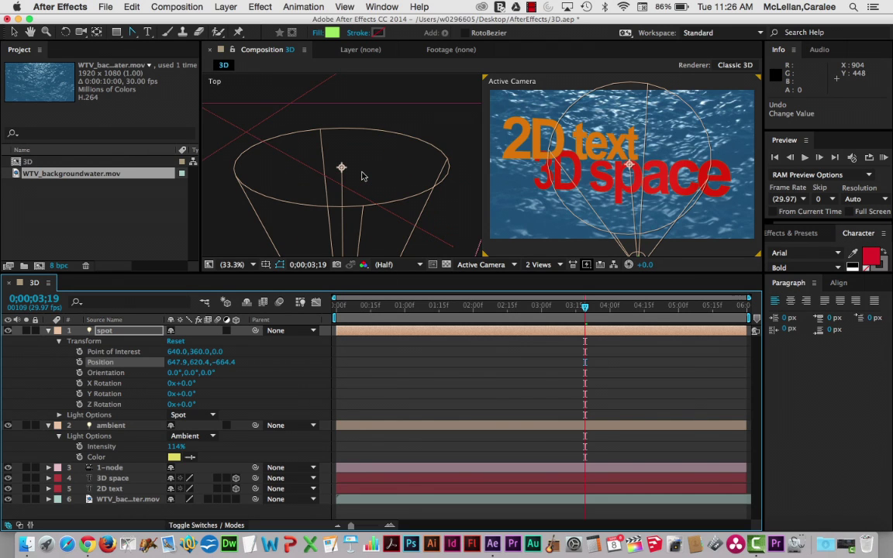
Step: Hide the ambient light and aim the spot's point of interest lower and left on the title
drag(341, 168, 326, 184)
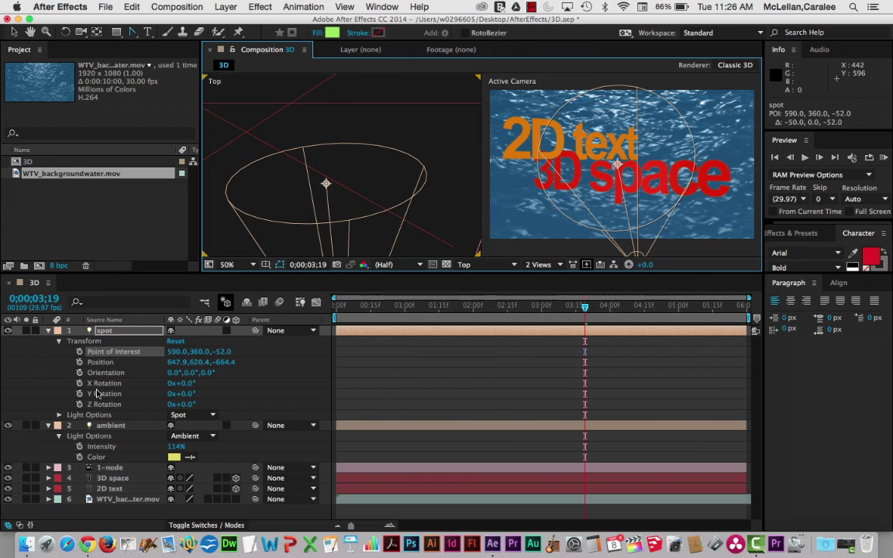
click(61, 416)
click(60, 416)
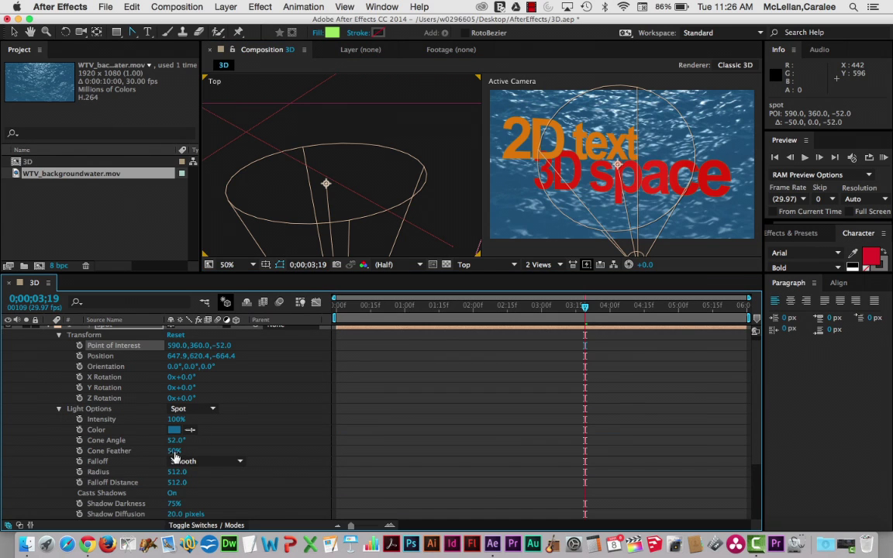
scroll(116, 434, down, 5)
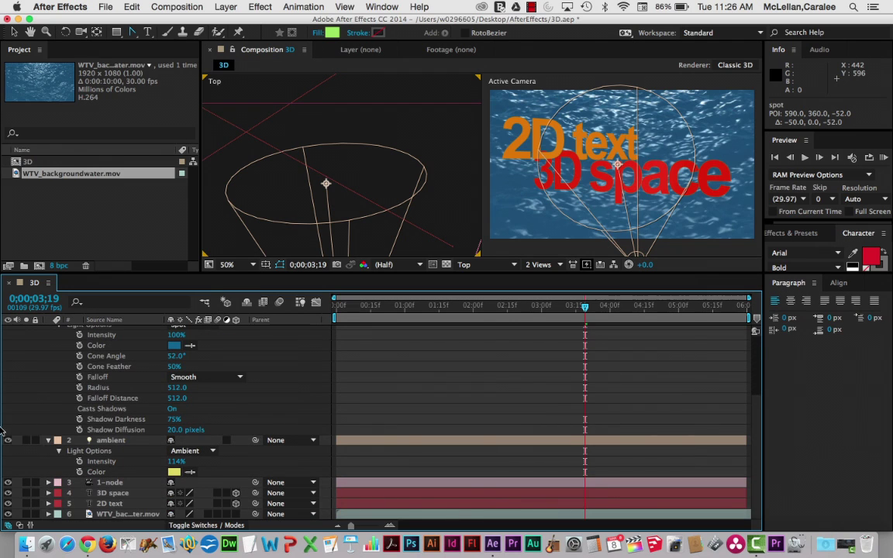
click(7, 440)
scroll(117, 364, up, 1)
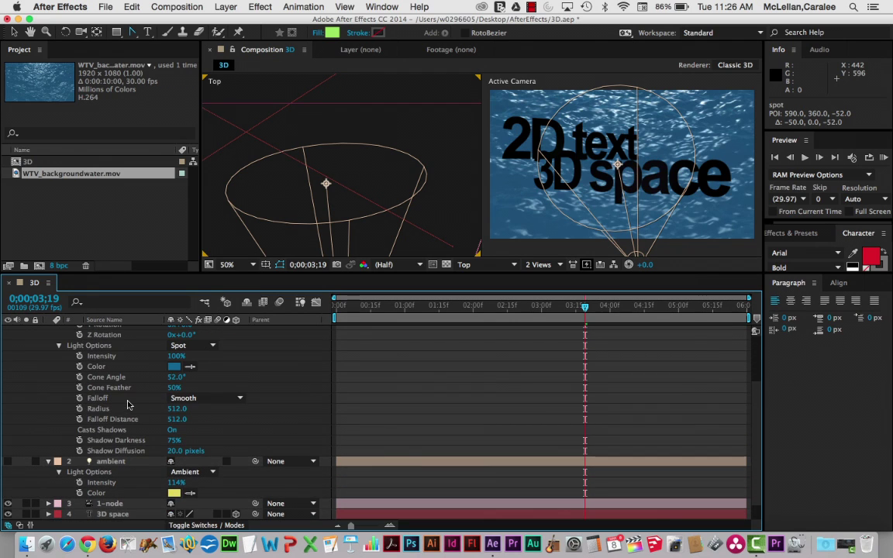
drag(618, 166, 611, 228)
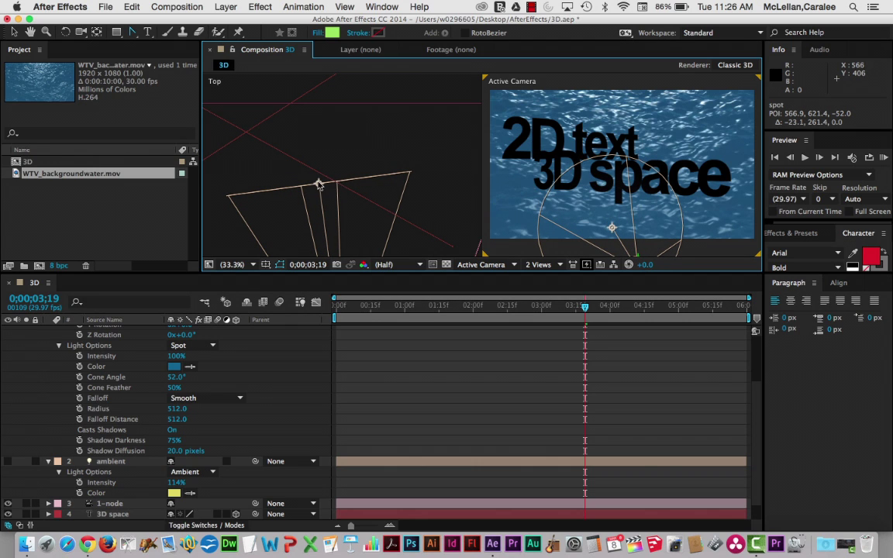
drag(317, 185, 215, 164)
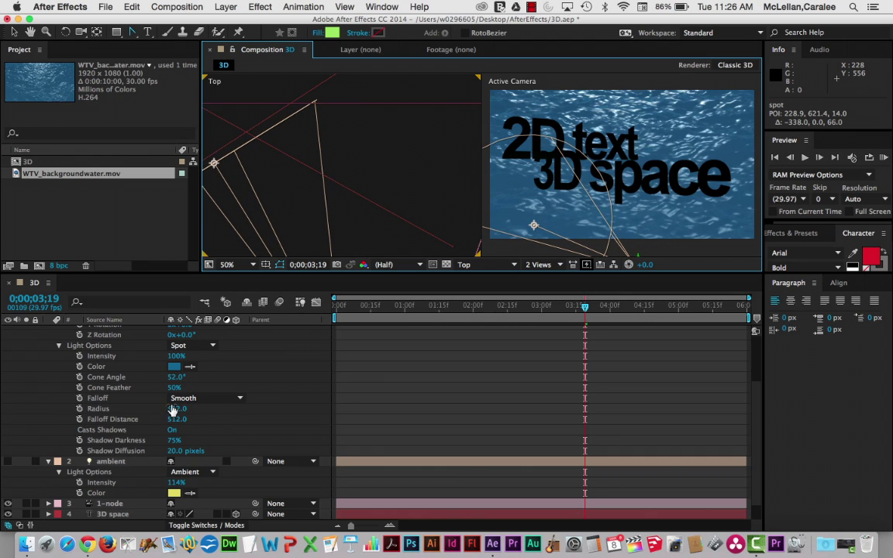
Step: Set the spot's radius to 676, cone angle to 67° and intensity to 460%
drag(177, 409, 209, 408)
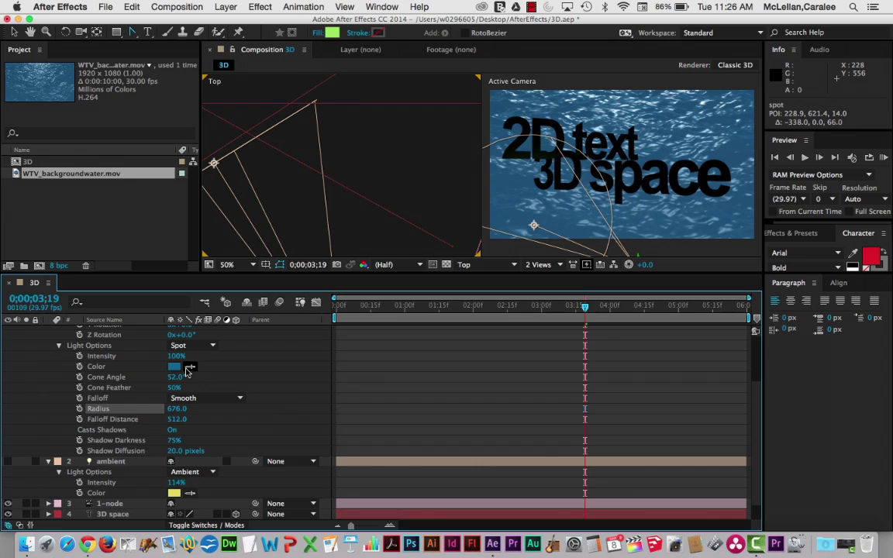
drag(172, 376, 350, 344)
click(172, 430)
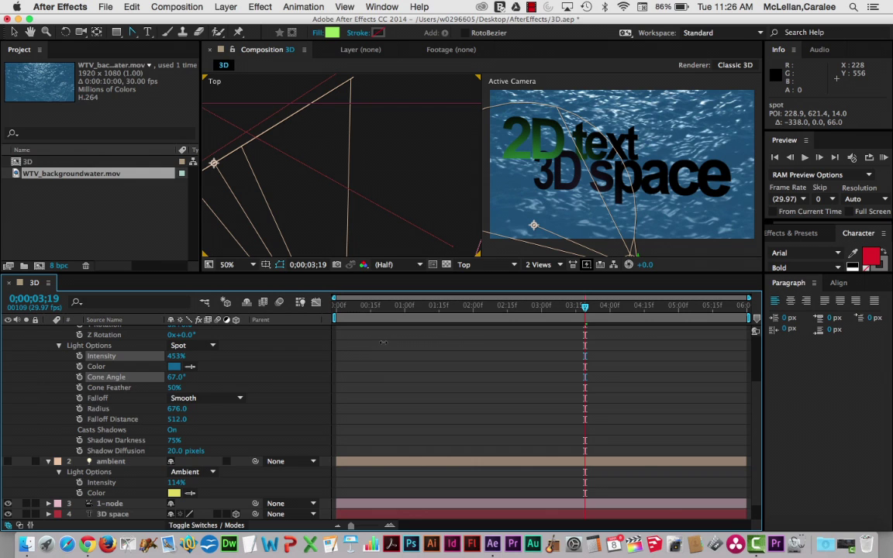
drag(216, 165, 328, 107)
Step: Toggle the ambient light on and off to compare, leaving it hidden
click(8, 461)
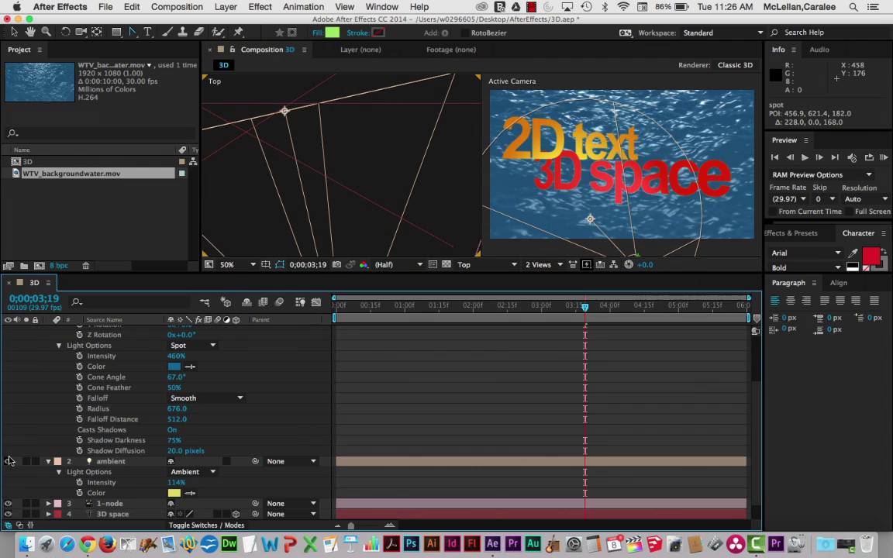
click(8, 461)
click(7, 461)
click(8, 461)
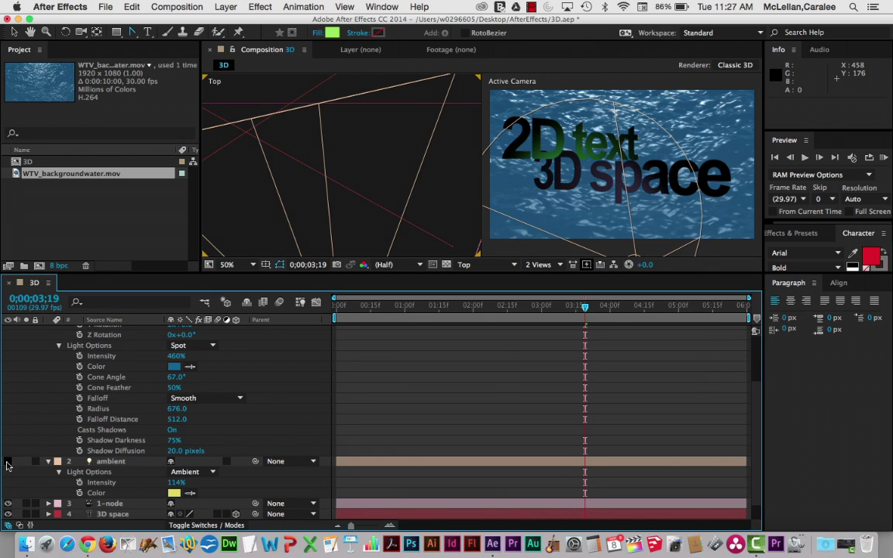
click(7, 462)
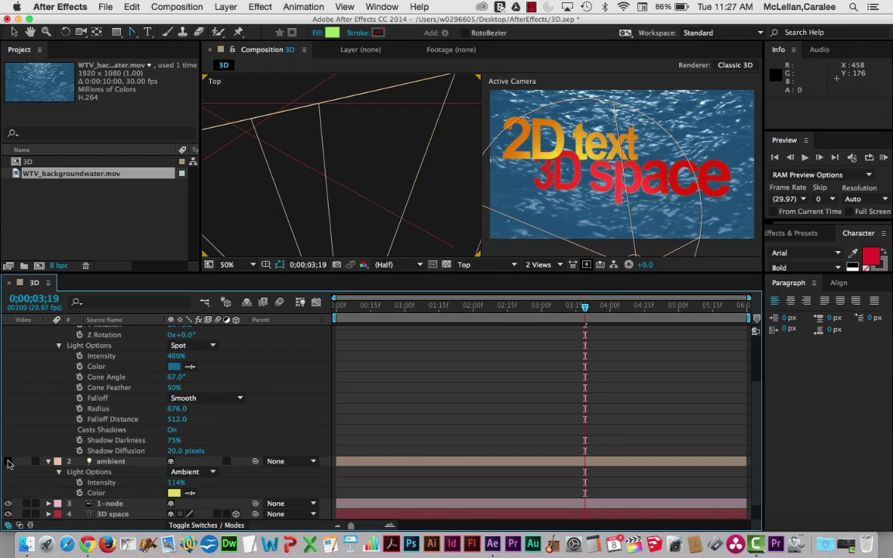
click(8, 461)
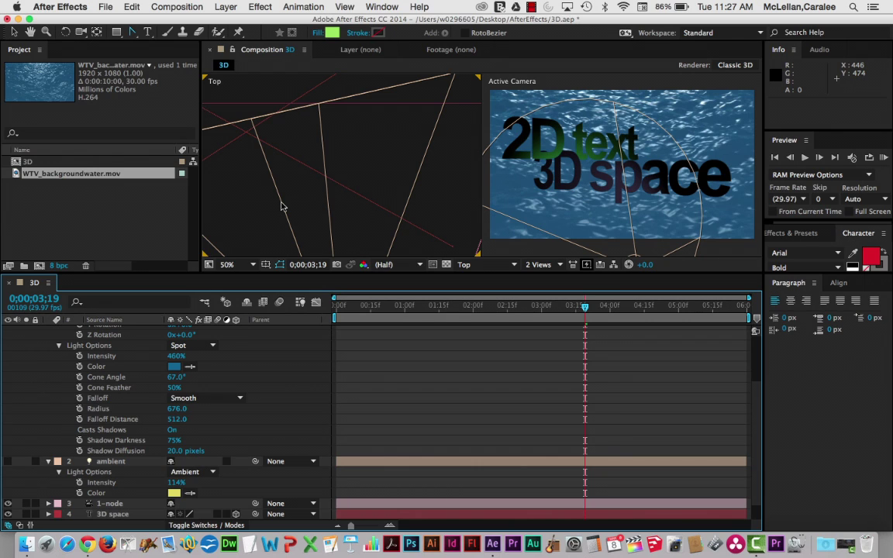
Step: Zoom the Top view to 12.5% and raise the spot light's intensity to 479%
click(229, 264)
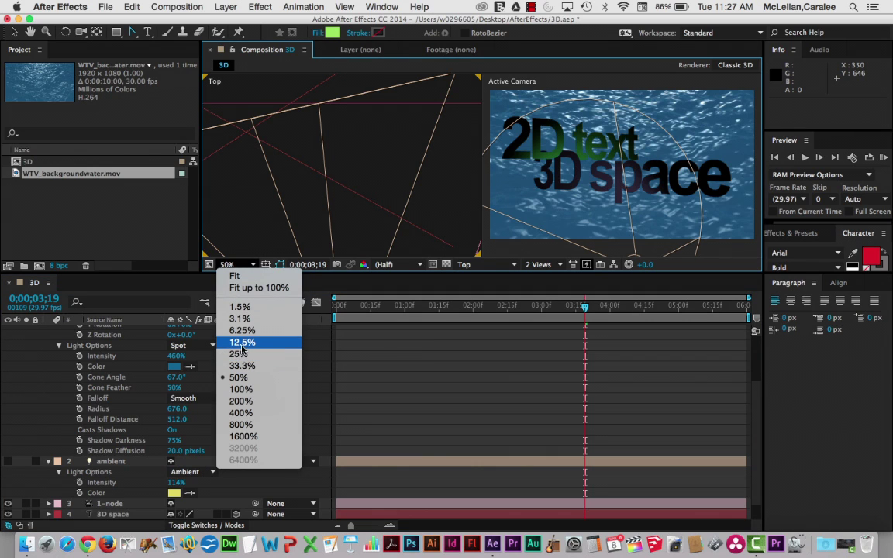
click(242, 342)
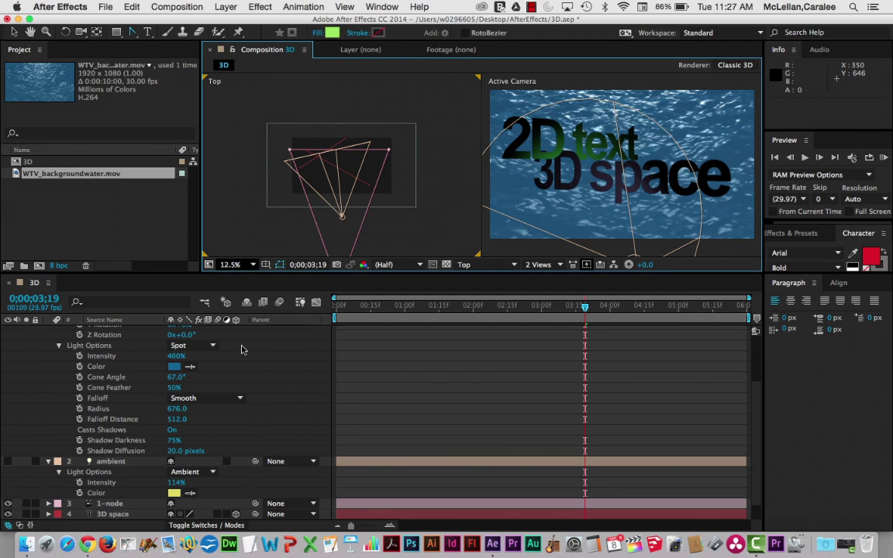
click(326, 158)
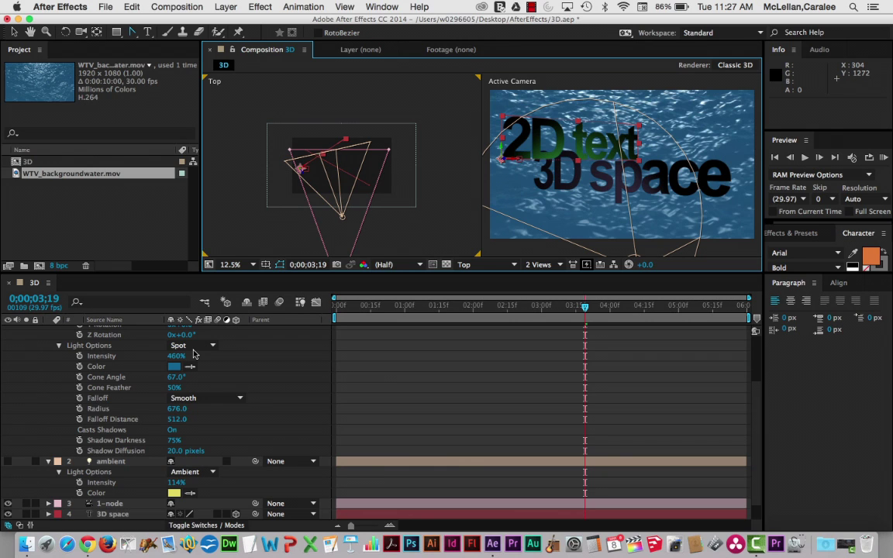
scroll(183, 355, up, 1)
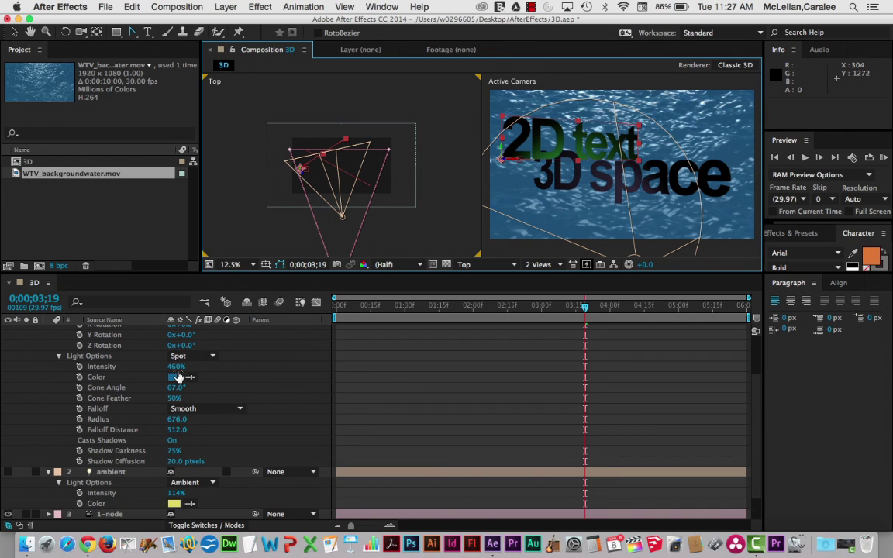
drag(179, 367, 209, 366)
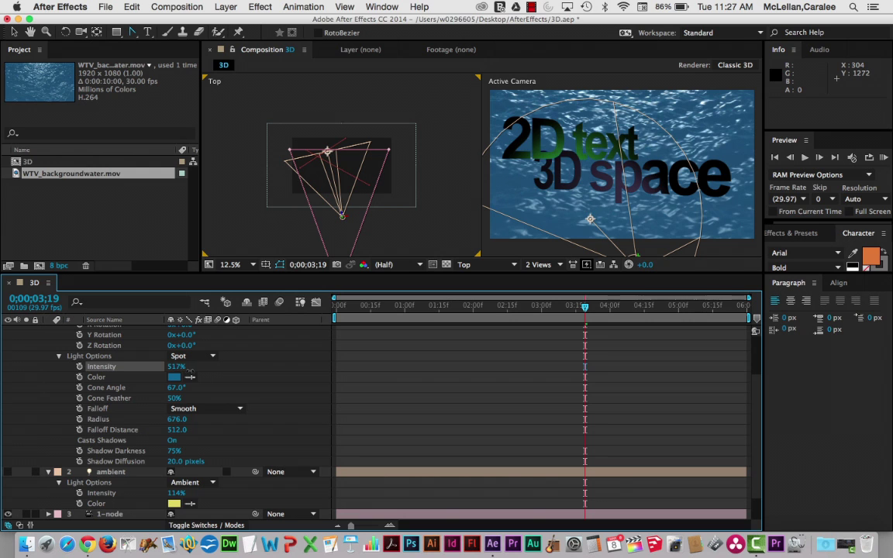
Step: Aim the spot light left of '2D text' and keyframe its Point of Interest at 3;19
click(590, 221)
drag(590, 221, 513, 152)
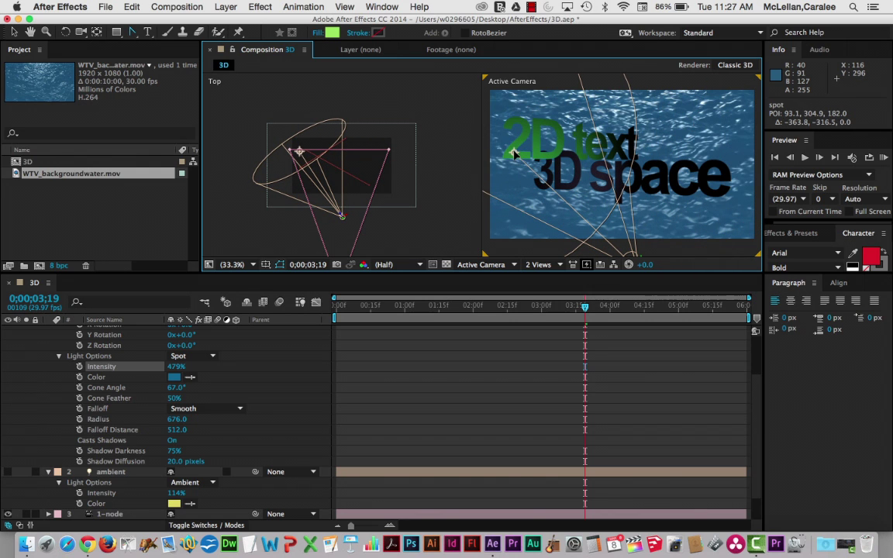
scroll(299, 322, up, 3)
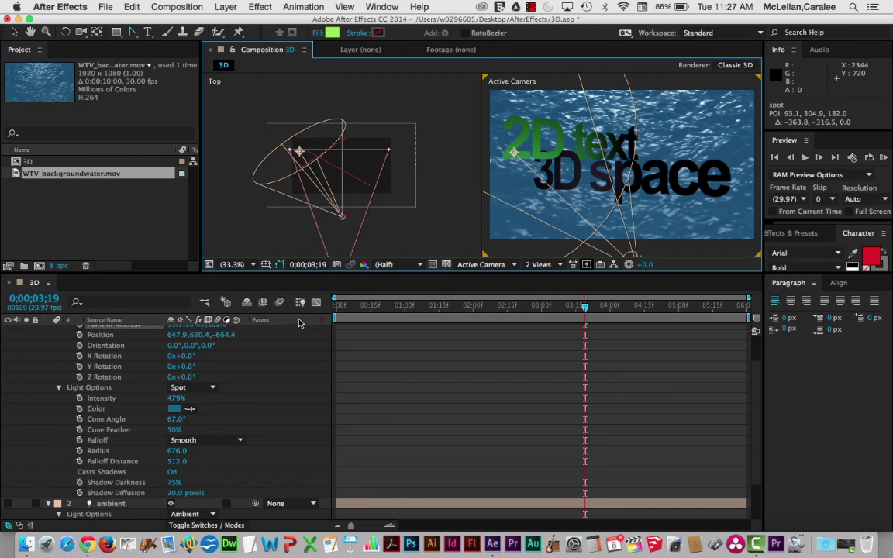
scroll(308, 320, up, 2)
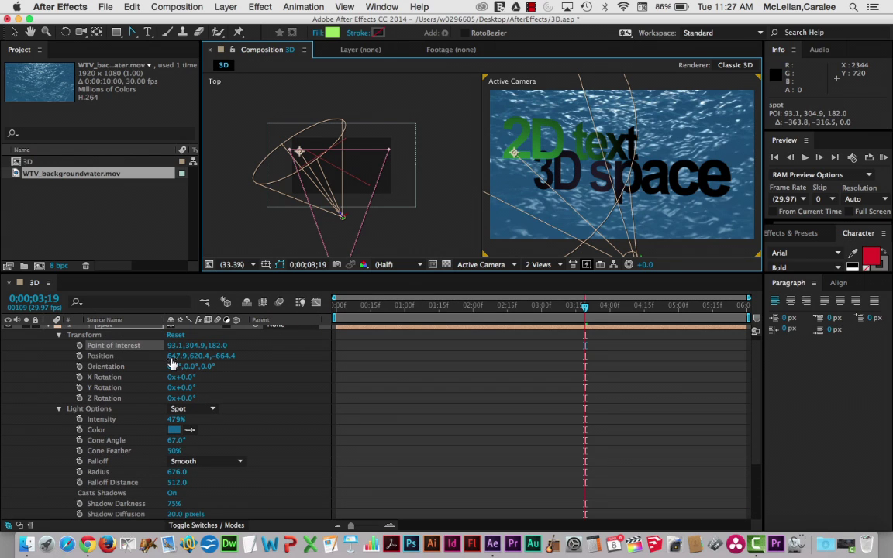
click(79, 345)
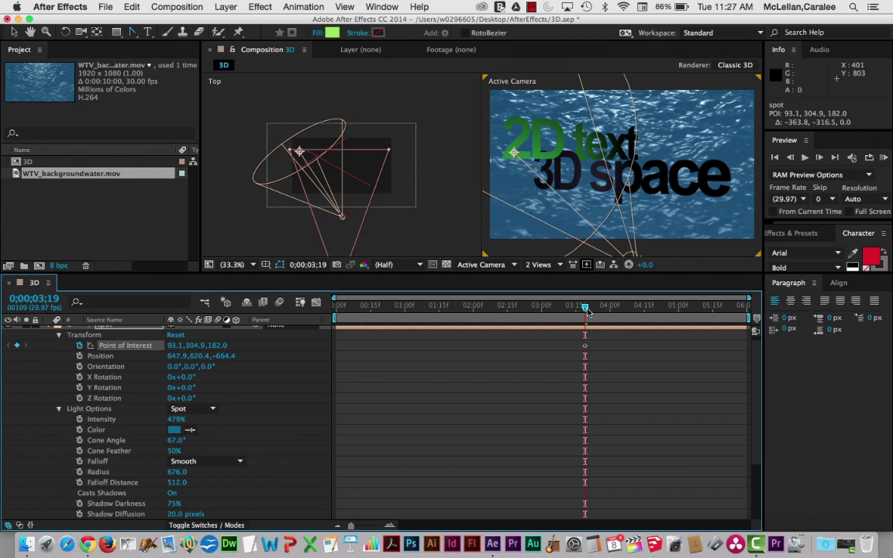
Step: At 5;13, swing the spot's aim past 'space' to 962.9, 417.4 and preview the sweep
drag(640, 307, 682, 308)
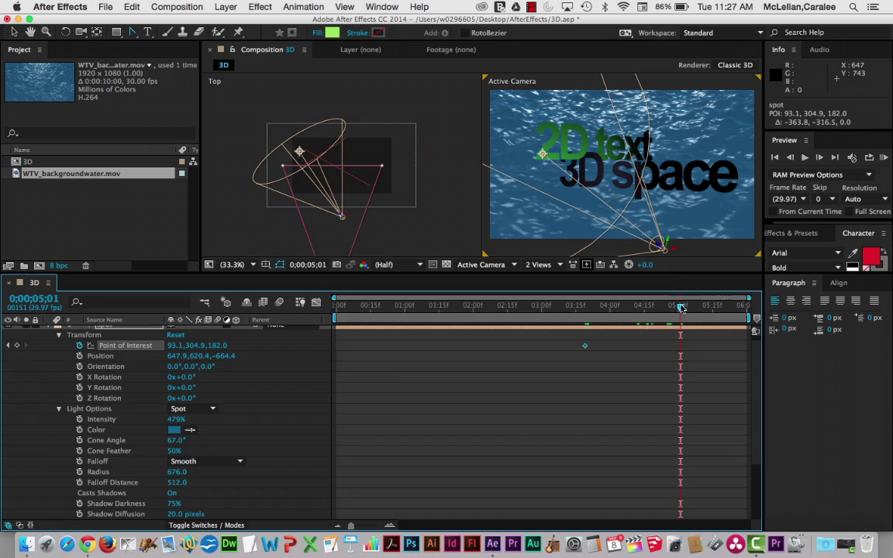
key(space)
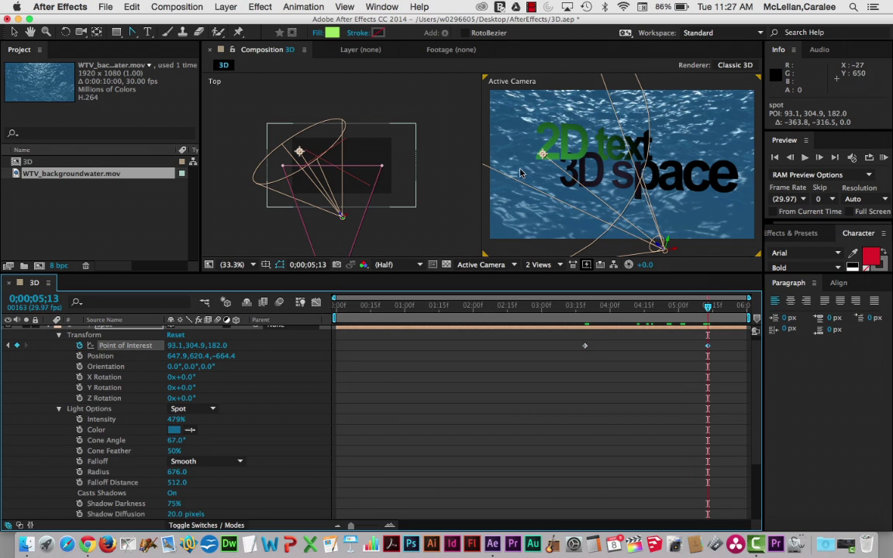
mouse_move(542, 155)
mouse_down()
mouse_move(553, 151)
mouse_move(545, 154)
mouse_up()
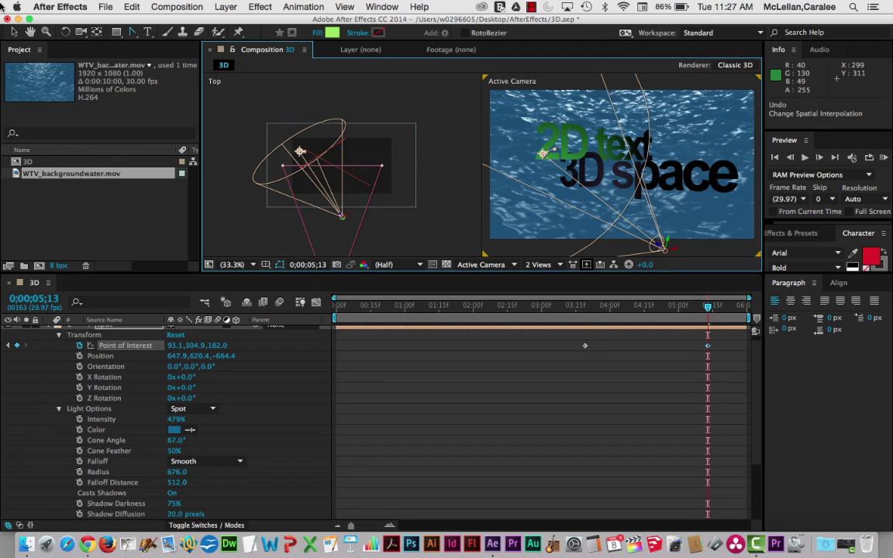
click(13, 32)
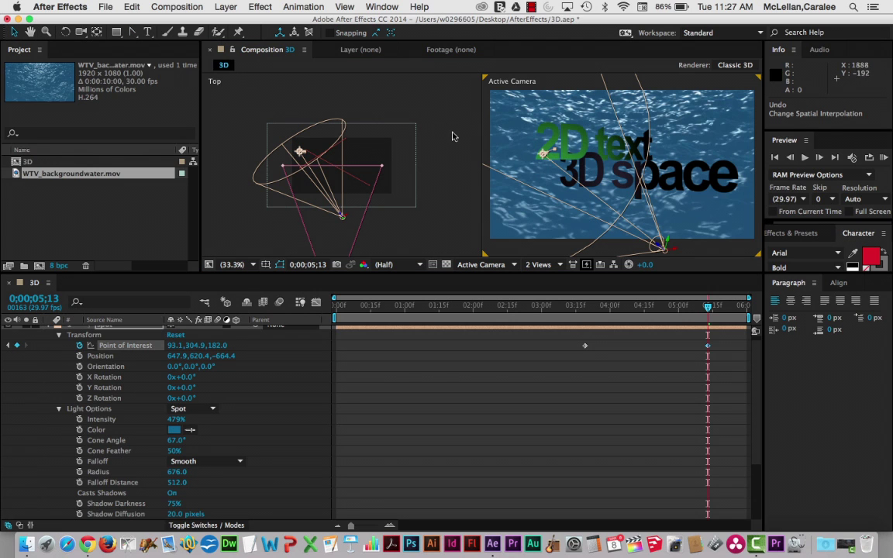
drag(554, 153, 620, 90)
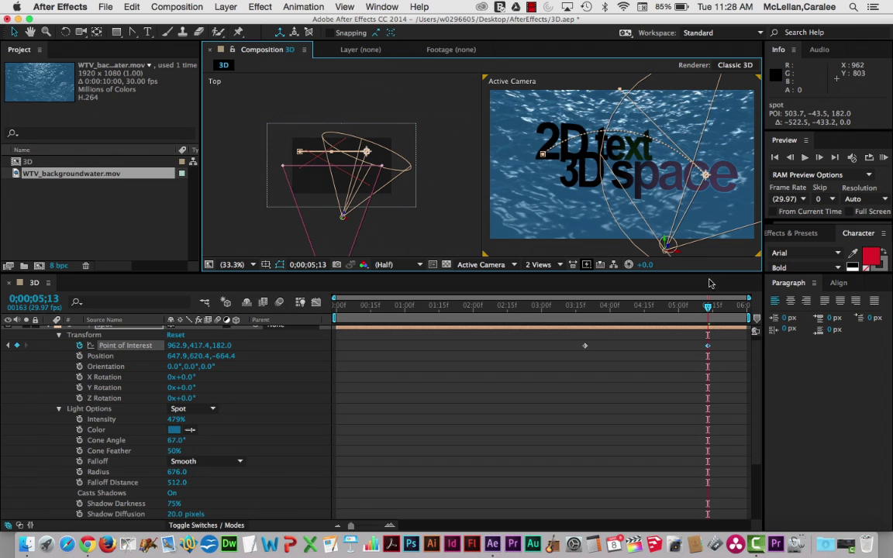
mouse_move(708, 312)
mouse_down()
mouse_move(472, 310)
mouse_move(486, 326)
mouse_move(735, 318)
mouse_move(707, 317)
mouse_up()
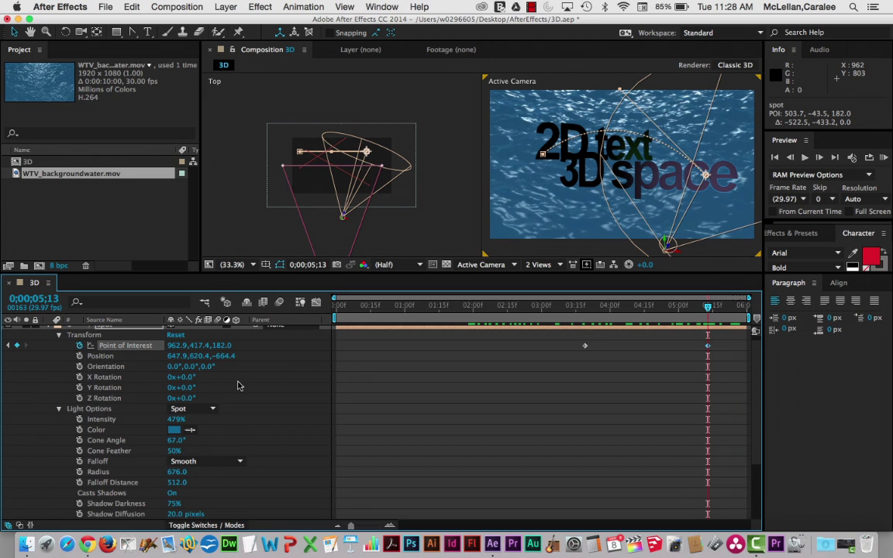
Step: Keyframe the spot light's intensity: 667% at 3;19, 479% at 5;13, 175% at 5;29
click(80, 419)
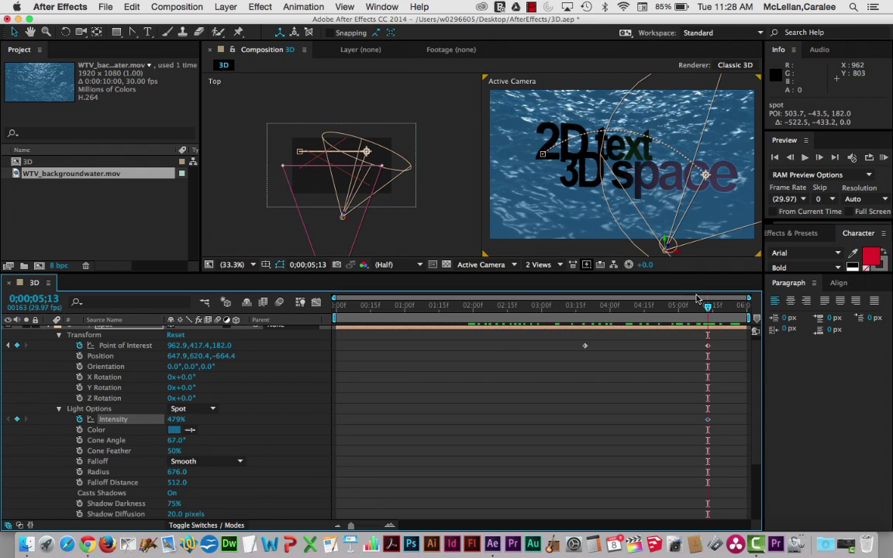
drag(708, 309, 585, 324)
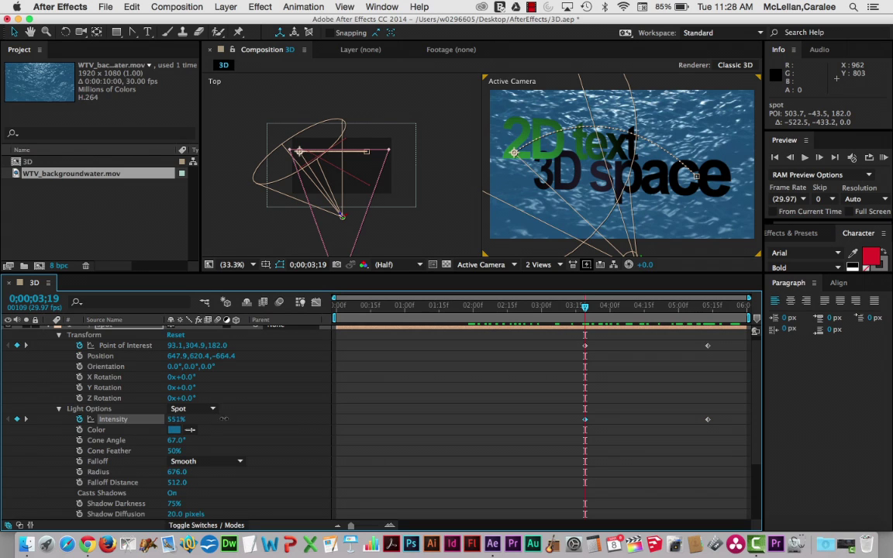
drag(223, 419, 259, 378)
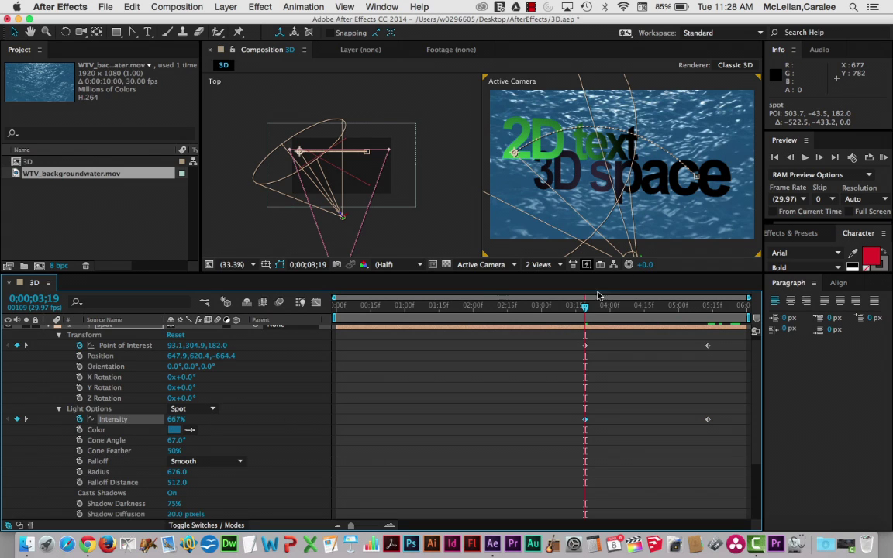
drag(586, 309, 744, 310)
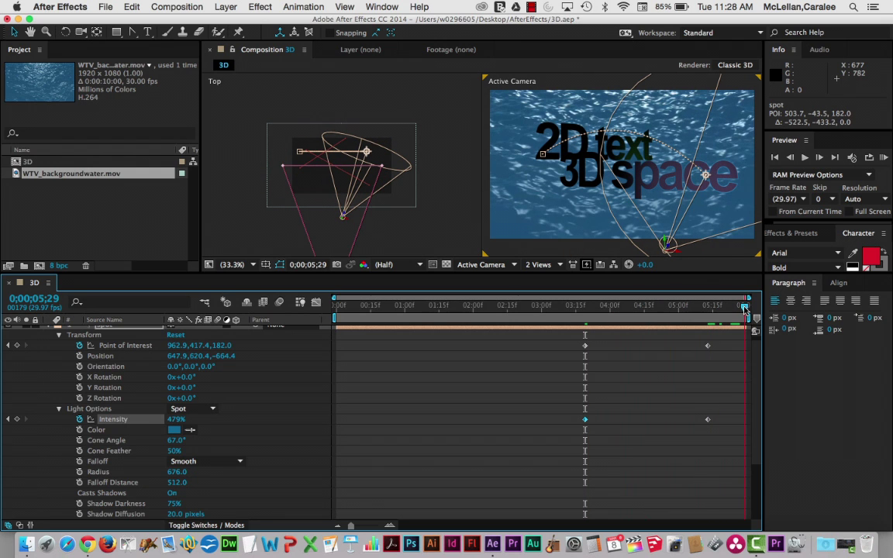
click(17, 420)
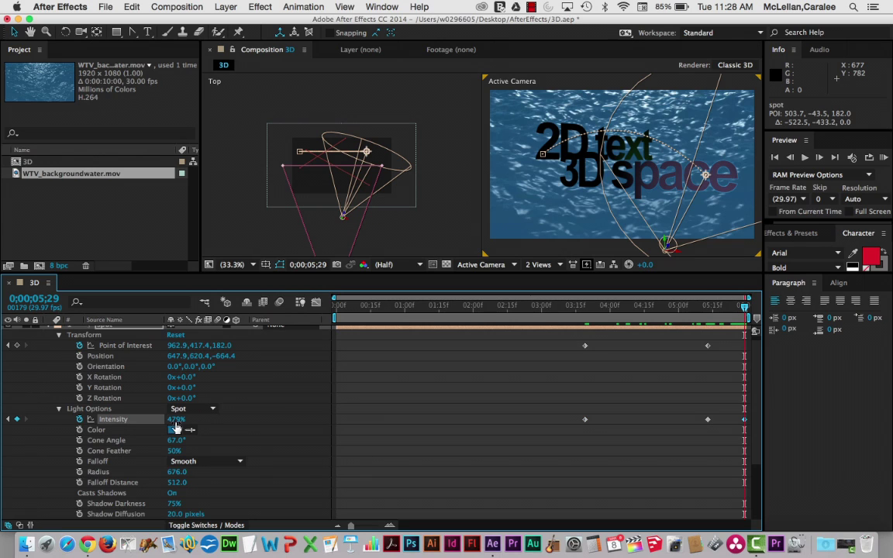
drag(175, 420, 111, 419)
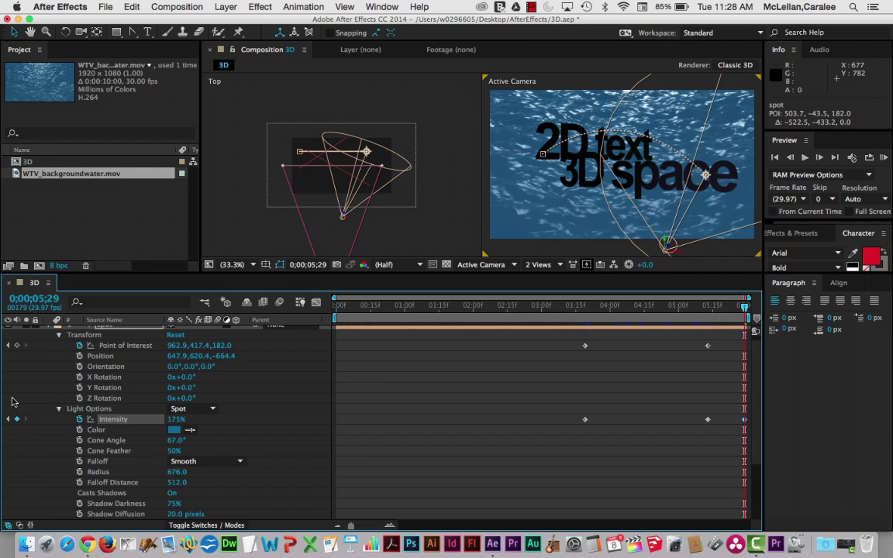
scroll(12, 402, down, 5)
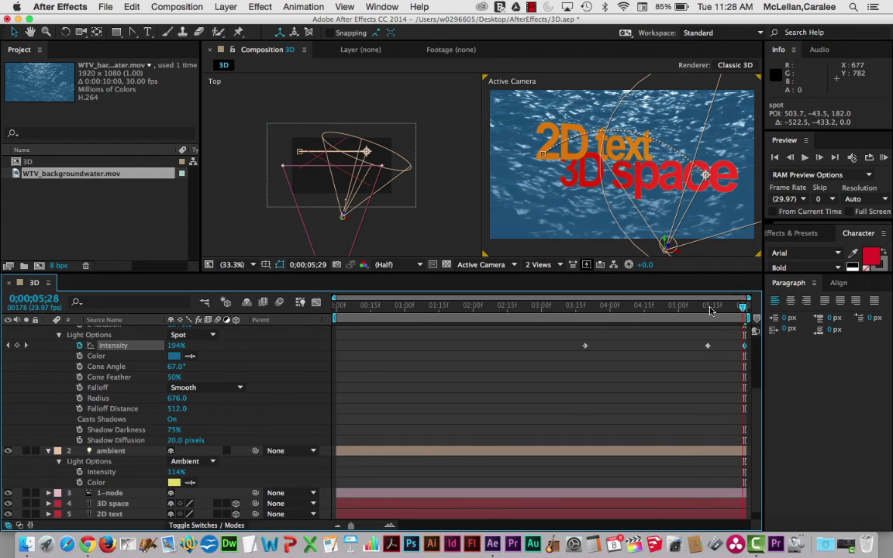
drag(709, 310, 737, 316)
drag(671, 320, 523, 334)
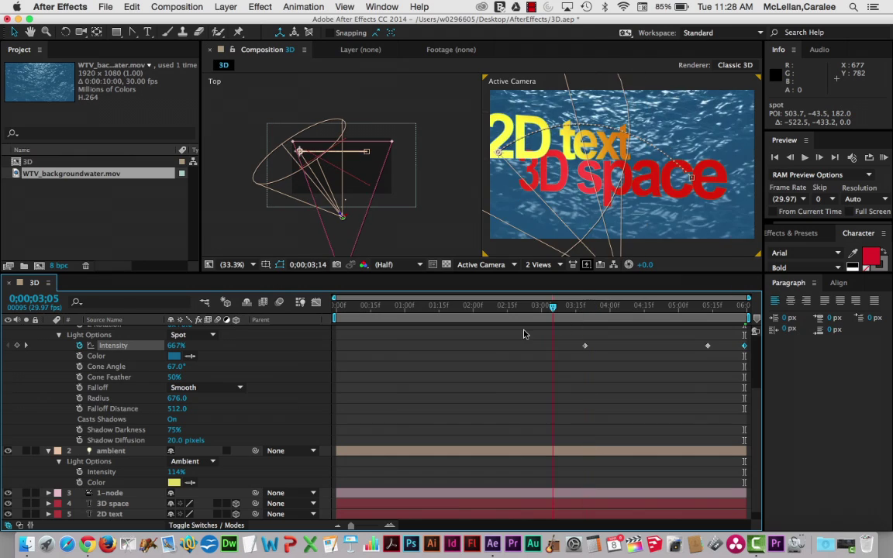
drag(432, 338, 612, 346)
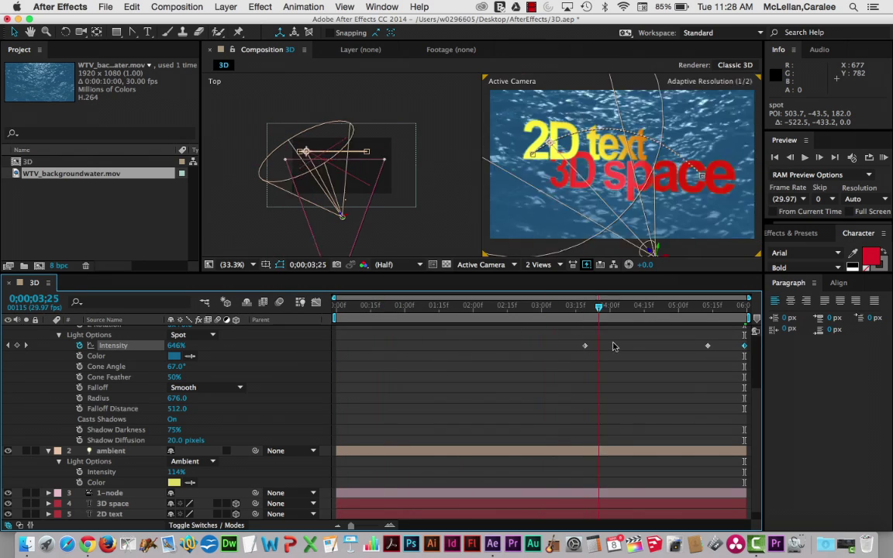
drag(673, 340, 703, 352)
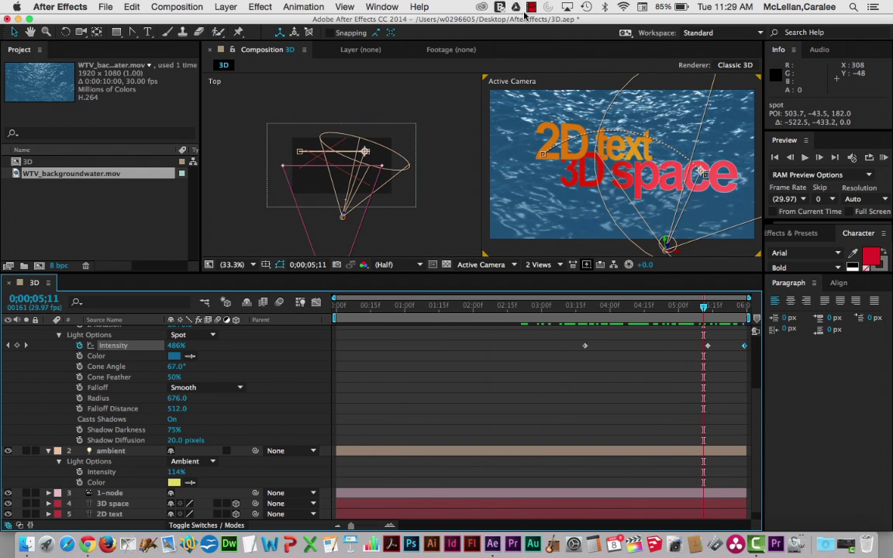